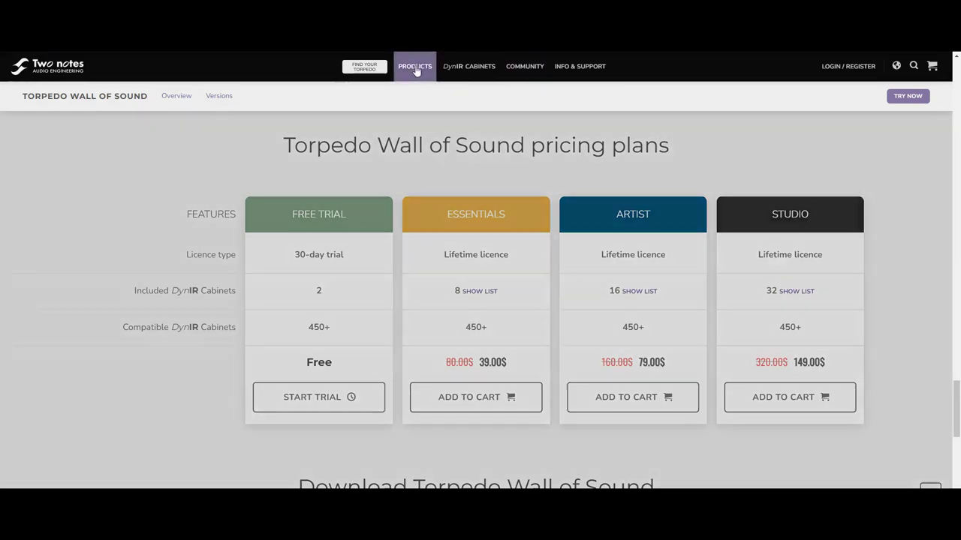
mouse_move(416, 70)
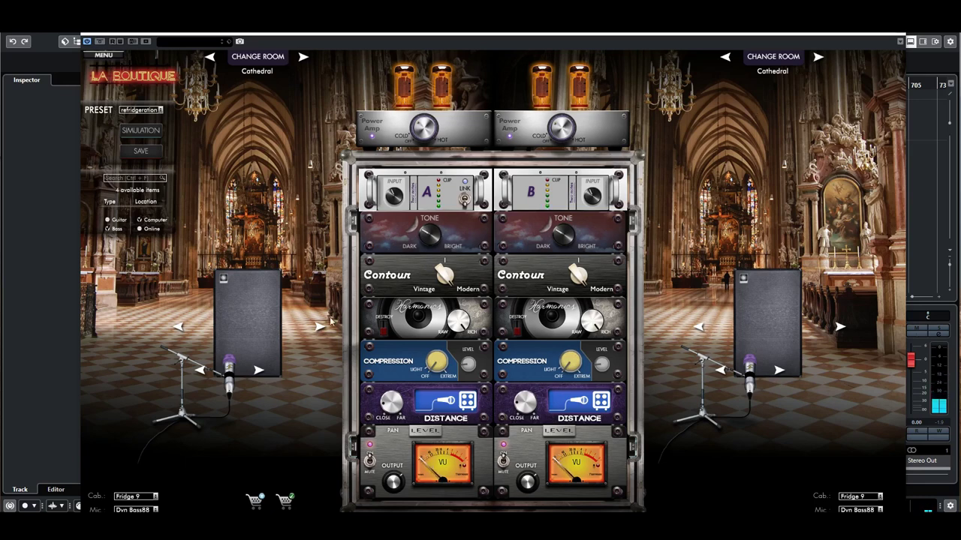
Cycle through the available microphones for the Fridge 9 cabinets, ending with Dyn Bass88 on cabinet B
left_click(258, 370)
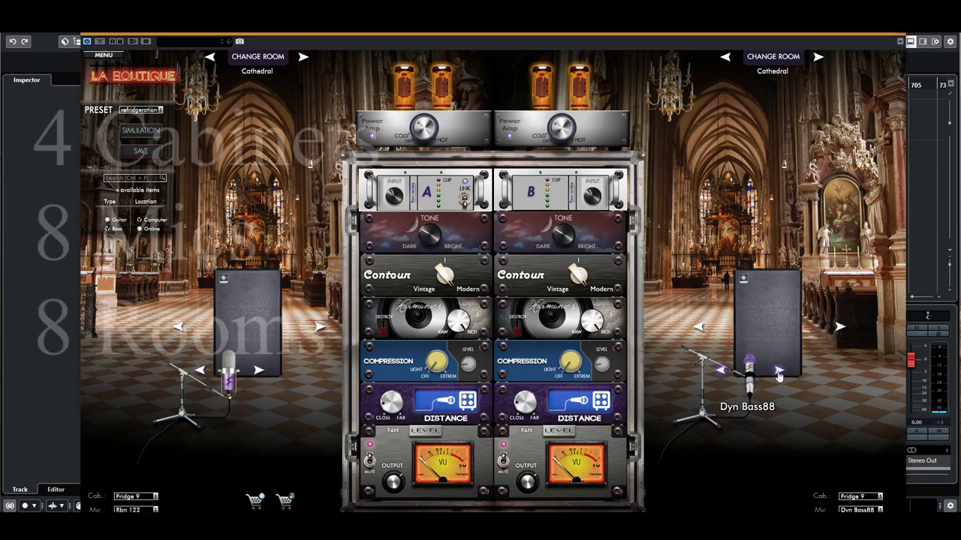
left_click(778, 373)
left_click(778, 373)
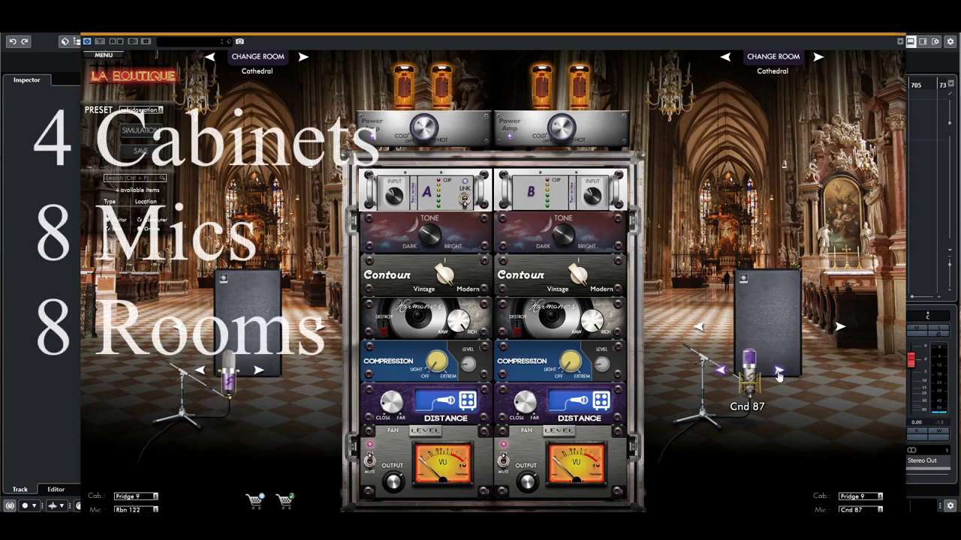
left_click(778, 373)
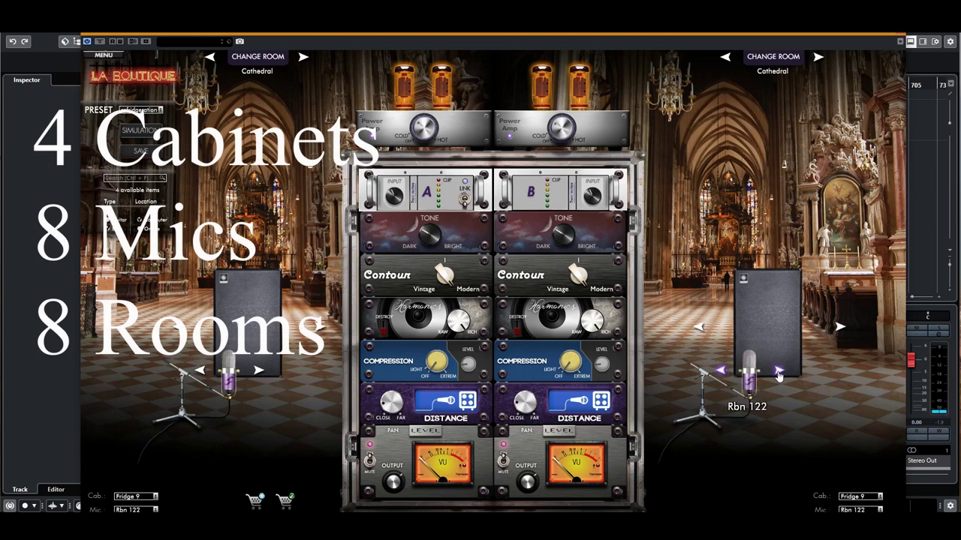
left_click(778, 373)
left_click(778, 373)
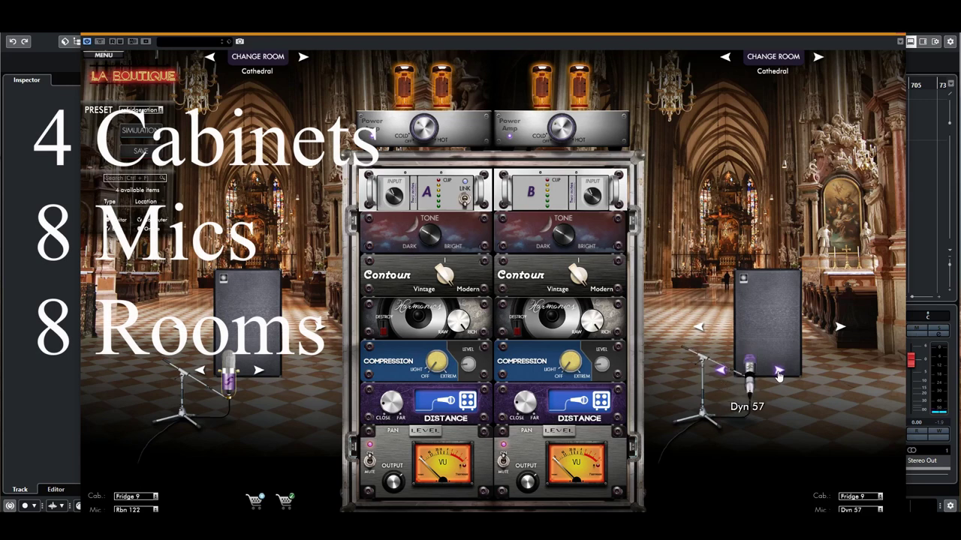
left_click(779, 373)
left_click(778, 373)
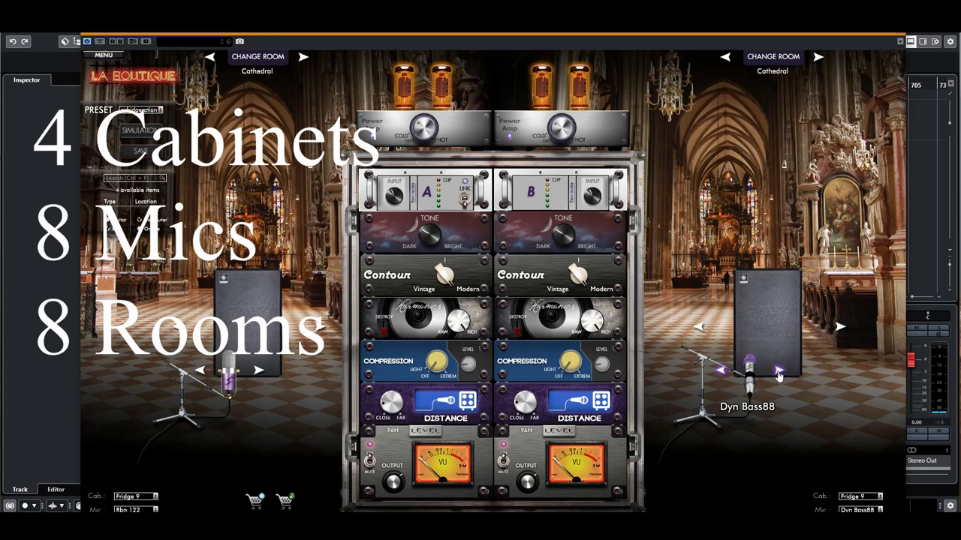
Cycle cabinet A's room through Studio A, Basement, Hall B and the other options back to Cathedral
left_click(303, 58)
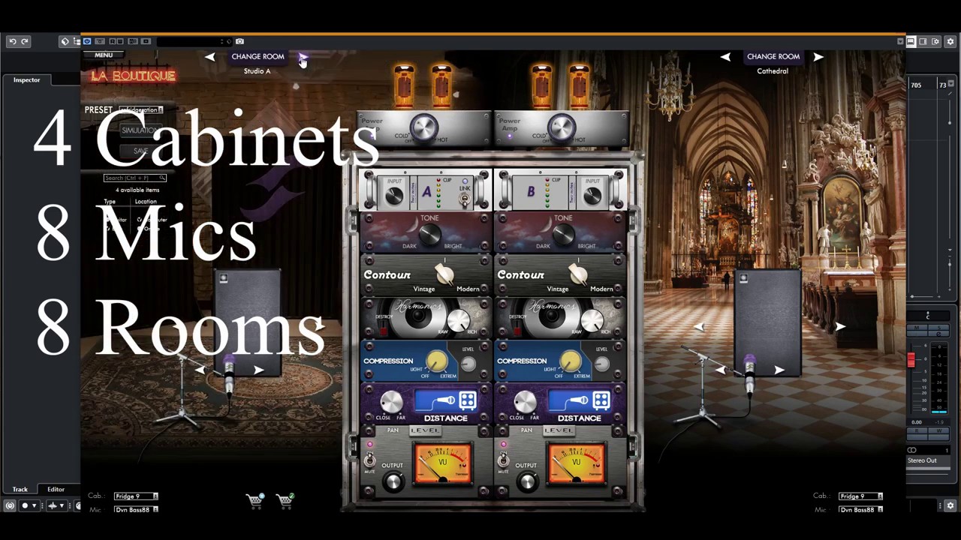
left_click(302, 57)
left_click(302, 58)
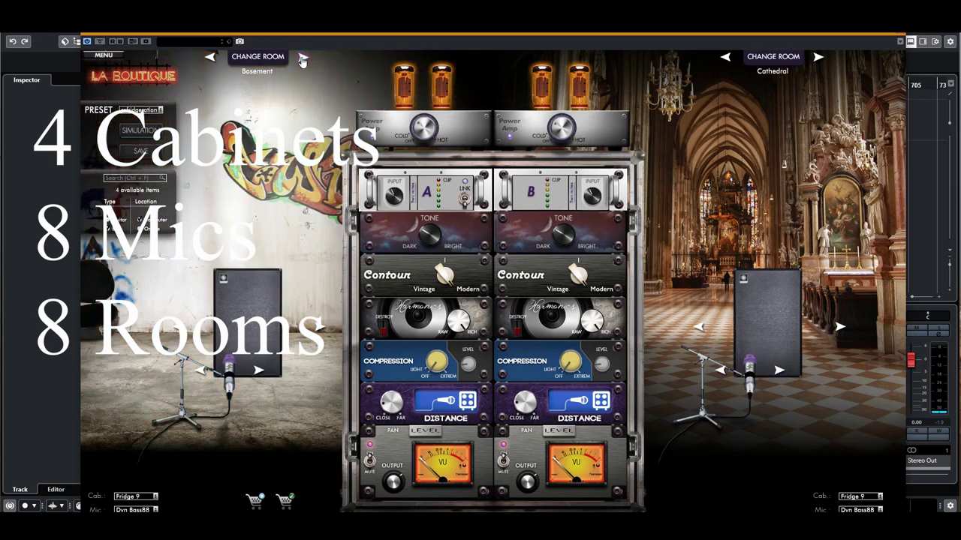
left_click(302, 58)
left_click(302, 58)
left_click(303, 58)
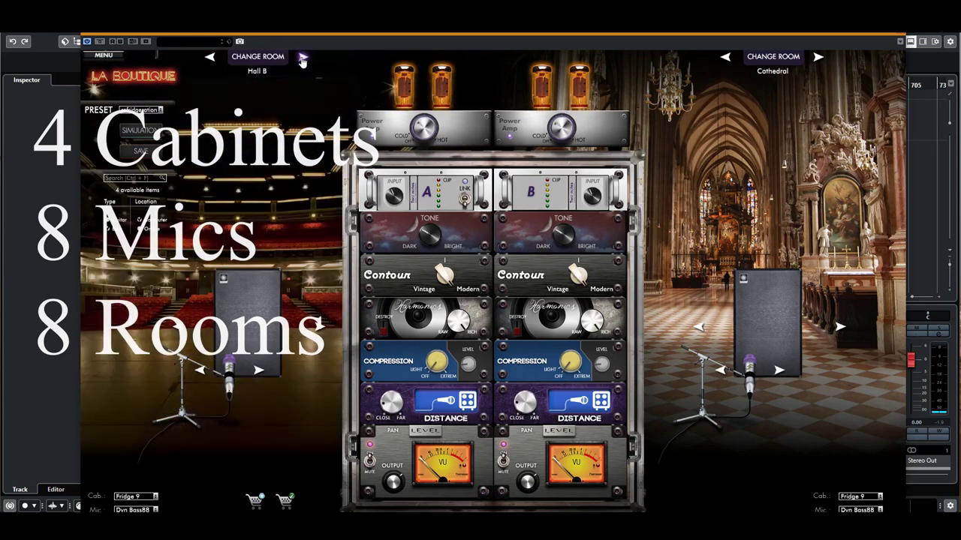
left_click(302, 58)
left_click(303, 58)
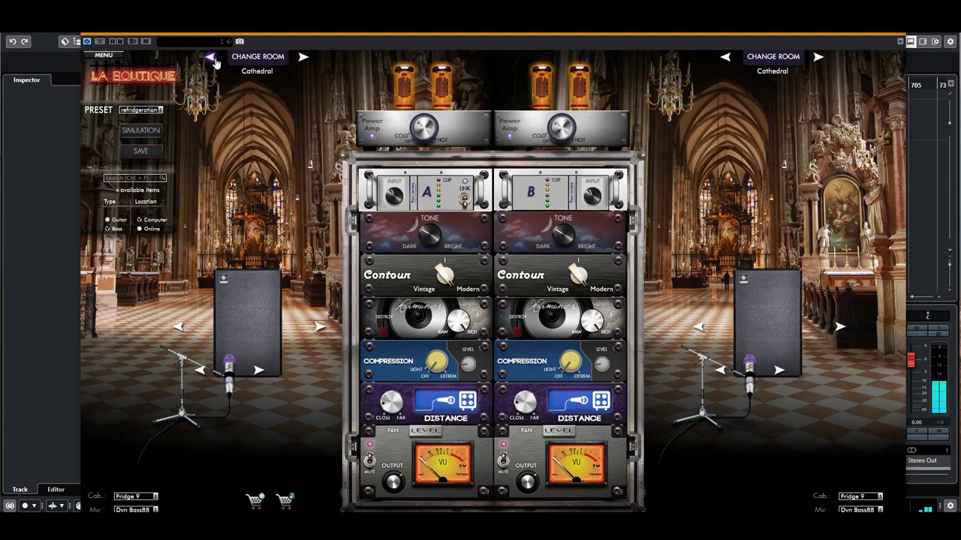
Open the Guitar Rig 5 insert on Mono In 2 to view its Bass Pro amp, and return to Torpedo Wall of Sound
left_click_drag(812, 35, 878, 284)
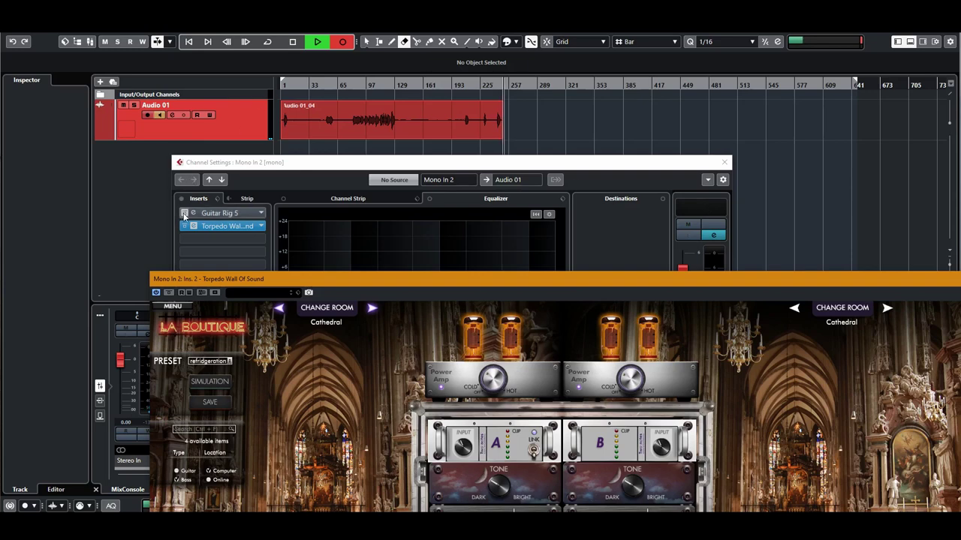
left_click(223, 214)
left_click(222, 214)
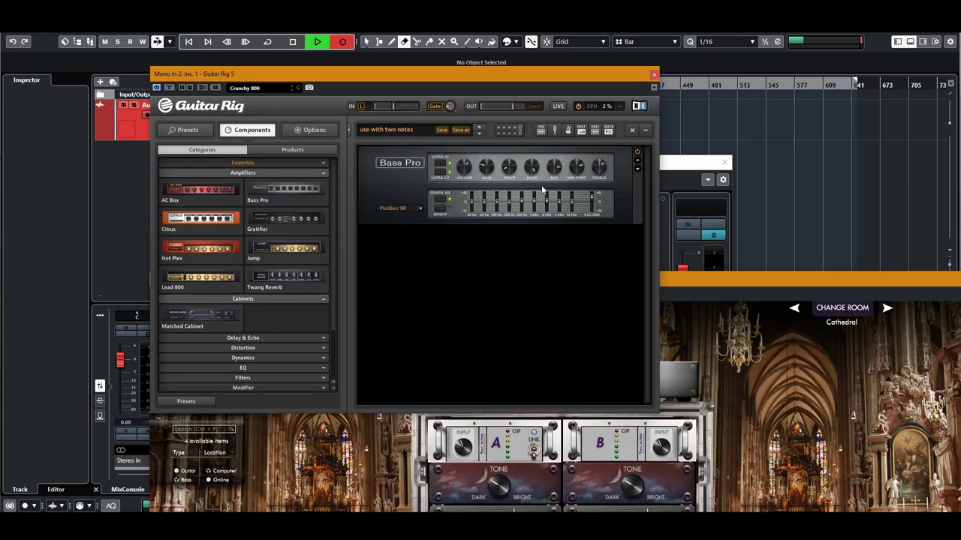
left_click(750, 277)
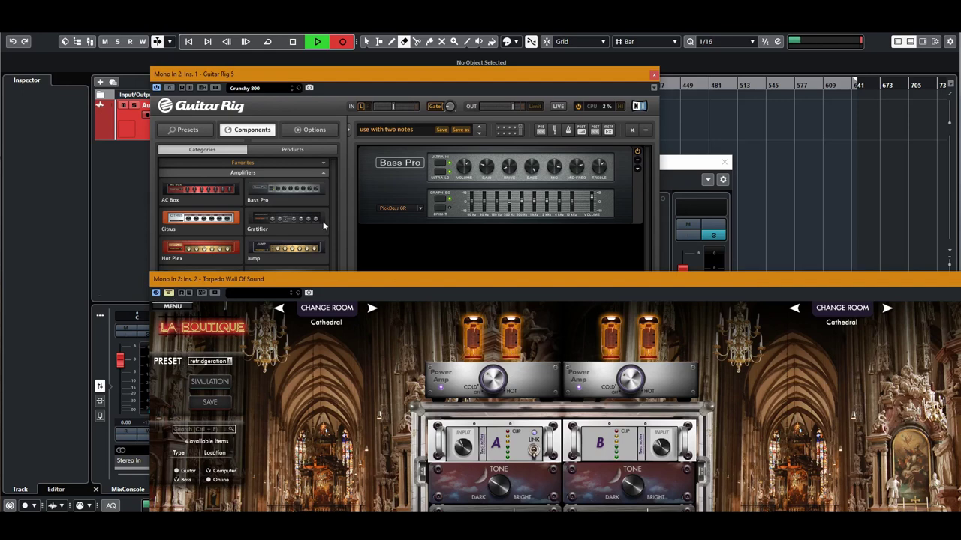
Add a Matched Cabinet below the Bass Pro amp in Guitar Rig 5 and set its model to Bass PRO
left_click(452, 73)
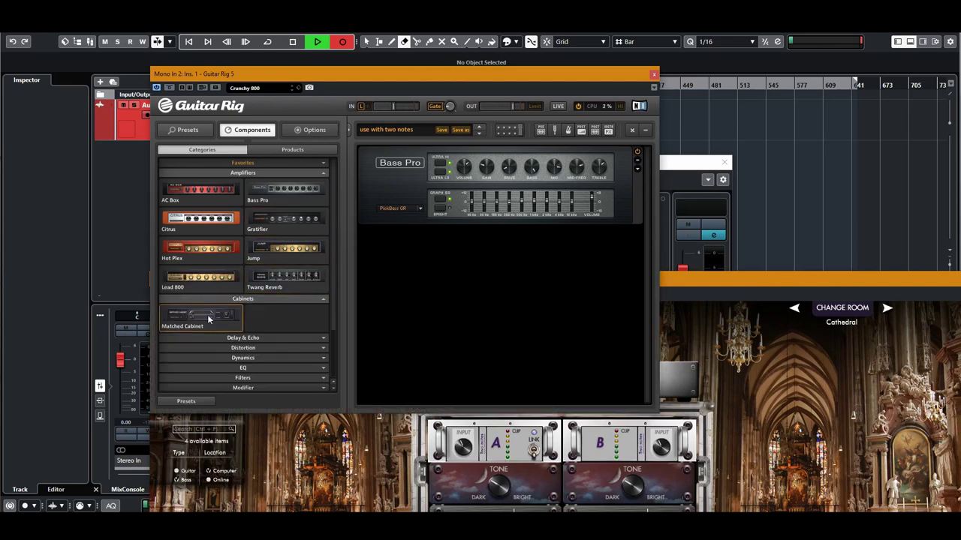
left_click_drag(207, 314, 434, 286)
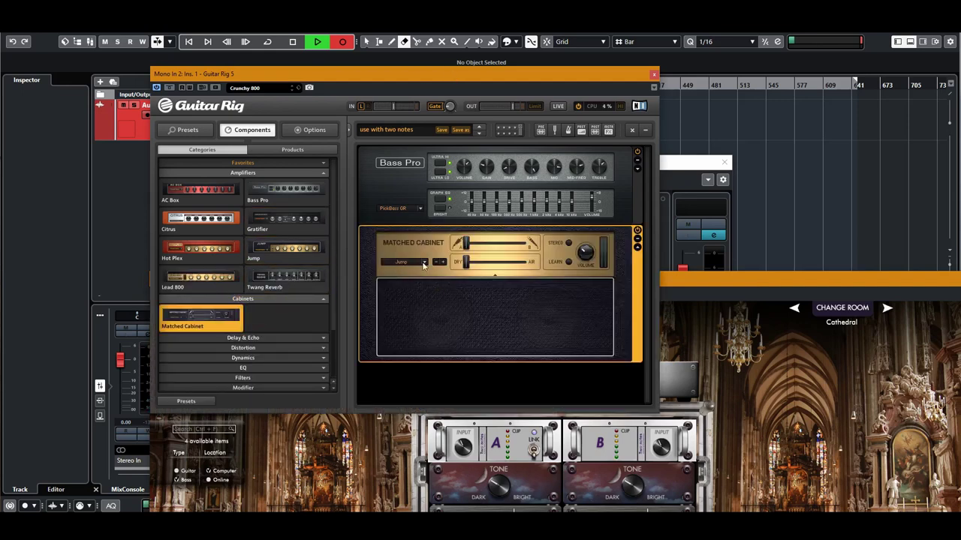
left_click(424, 262)
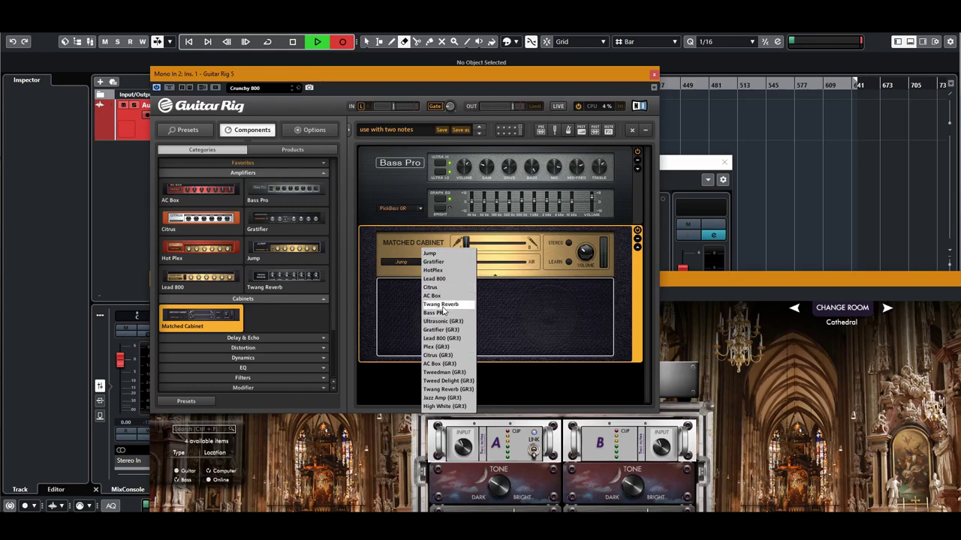
left_click(435, 312)
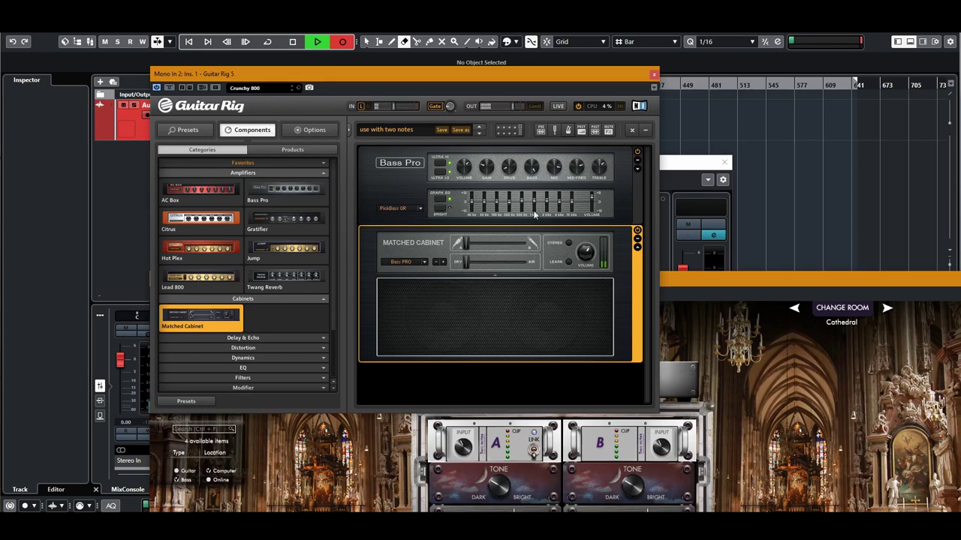
Try the Matched Cabinet's mic blend and dry/air sliders at their extremes, and set both to the middle
left_click_drag(465, 243, 524, 244)
left_click_drag(465, 262, 547, 269)
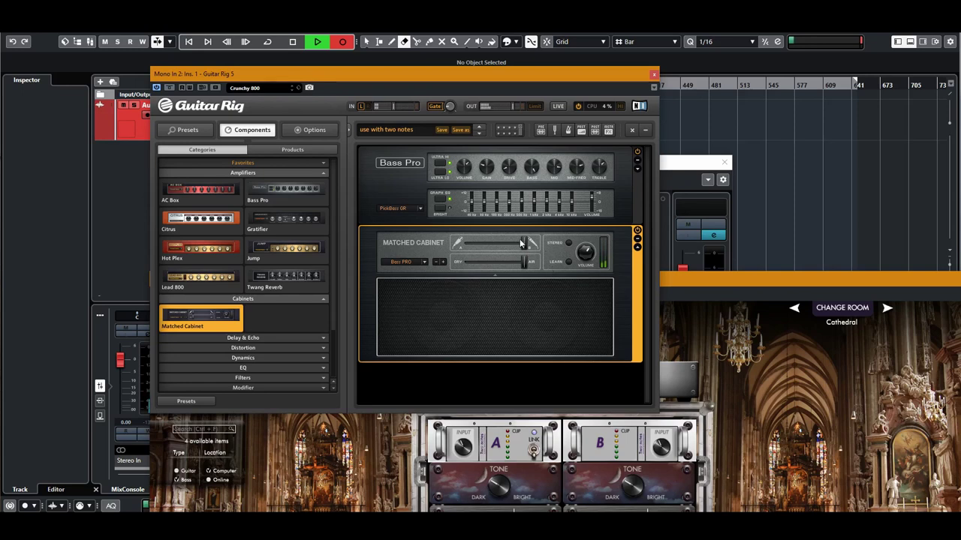
left_click_drag(521, 242, 464, 244)
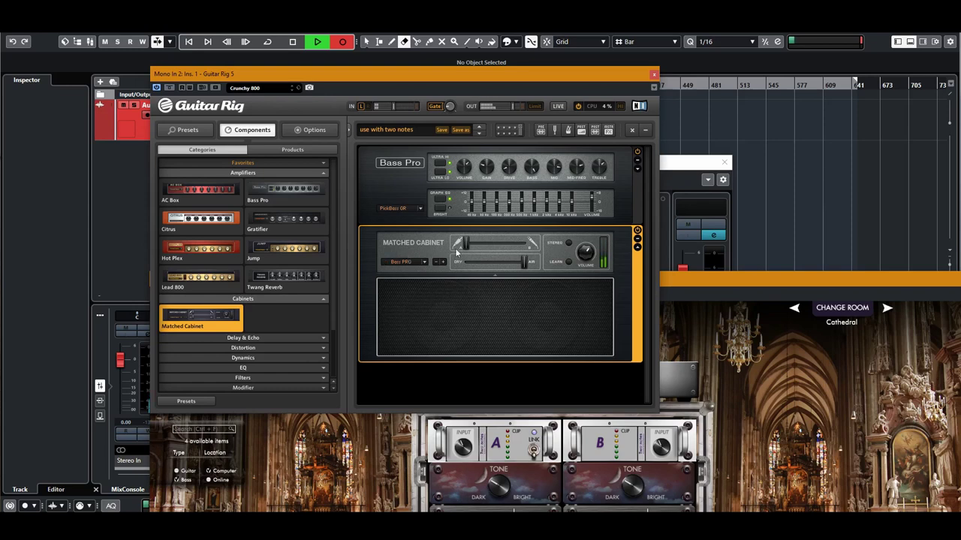
left_click_drag(466, 244, 494, 274)
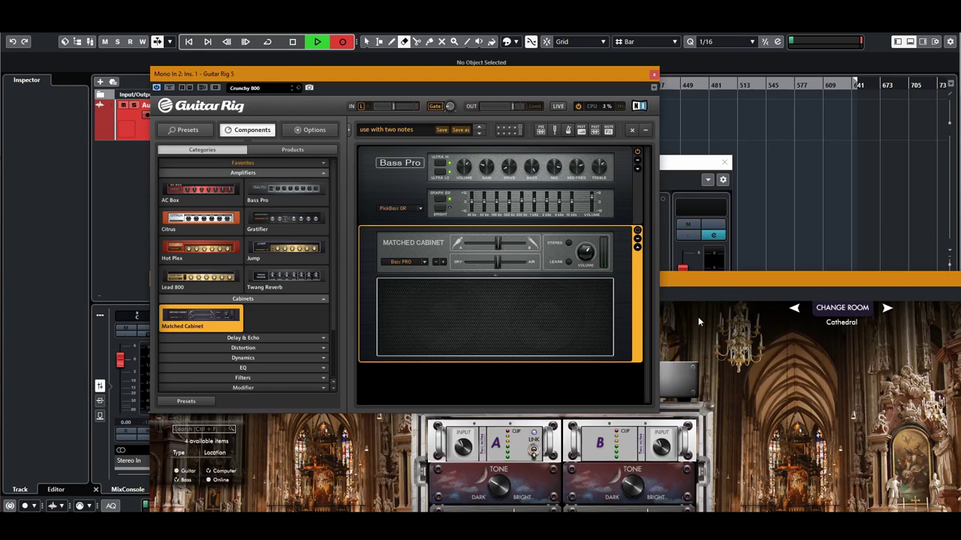
Return to Torpedo Wall of Sound and cycle both cabinets past the Marco N.Y. model to Fat Mama
left_click(712, 279)
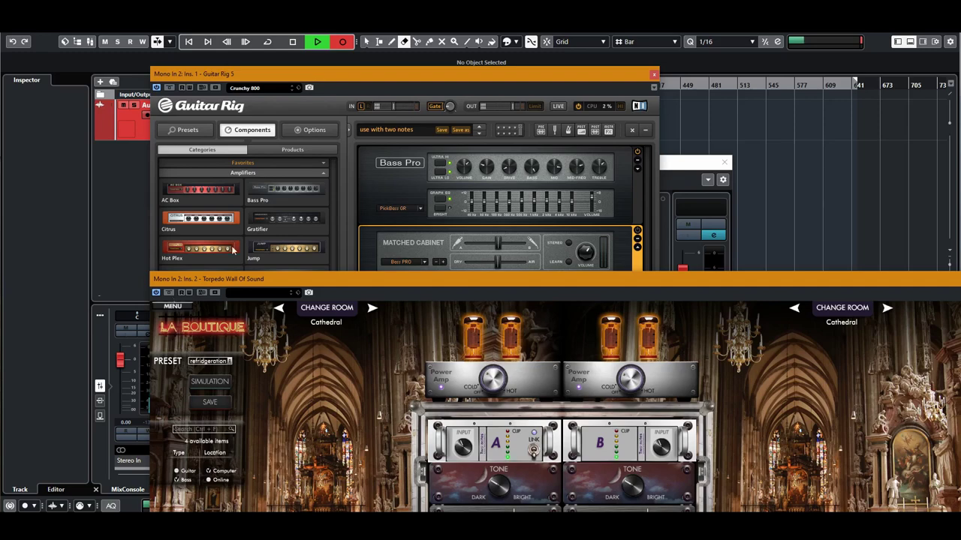
left_click_drag(637, 278, 571, 102)
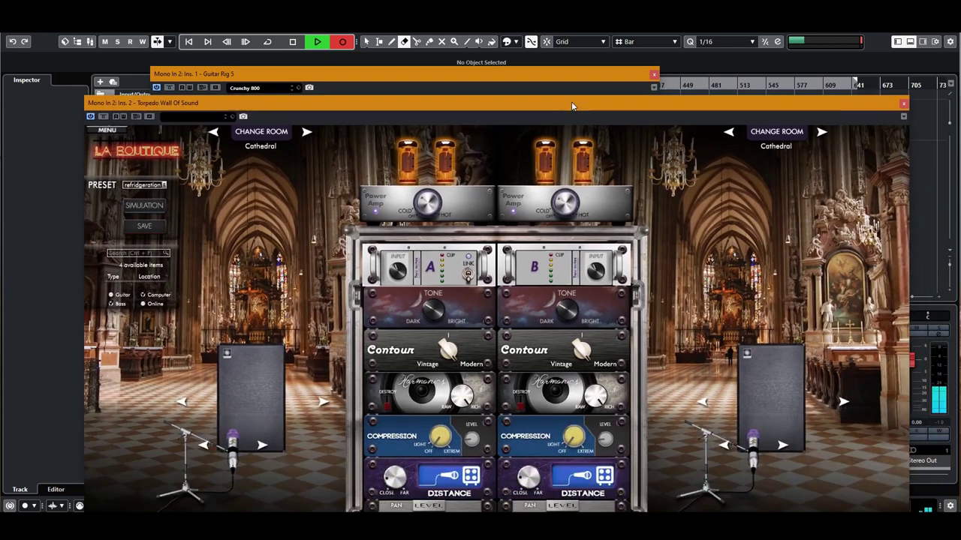
left_click(322, 403)
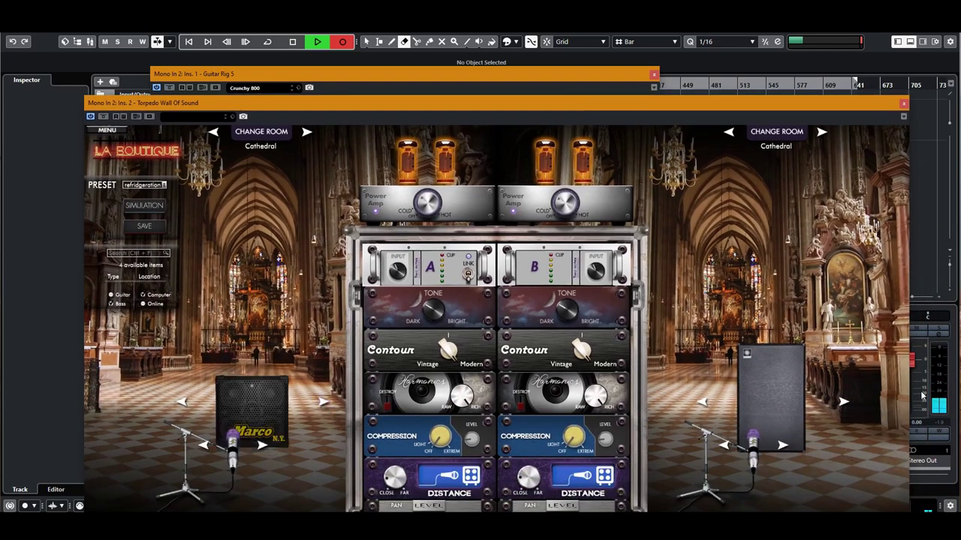
left_click(842, 403)
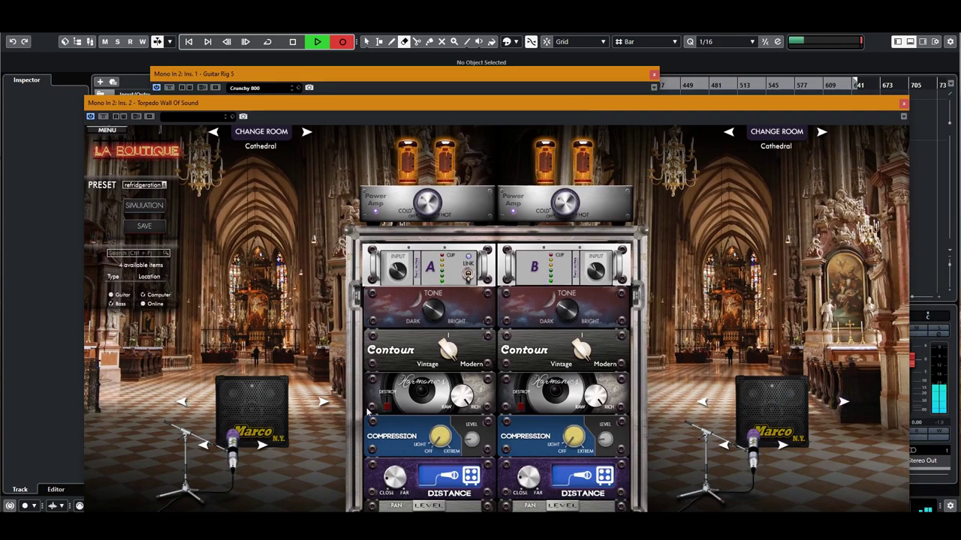
left_click(323, 403)
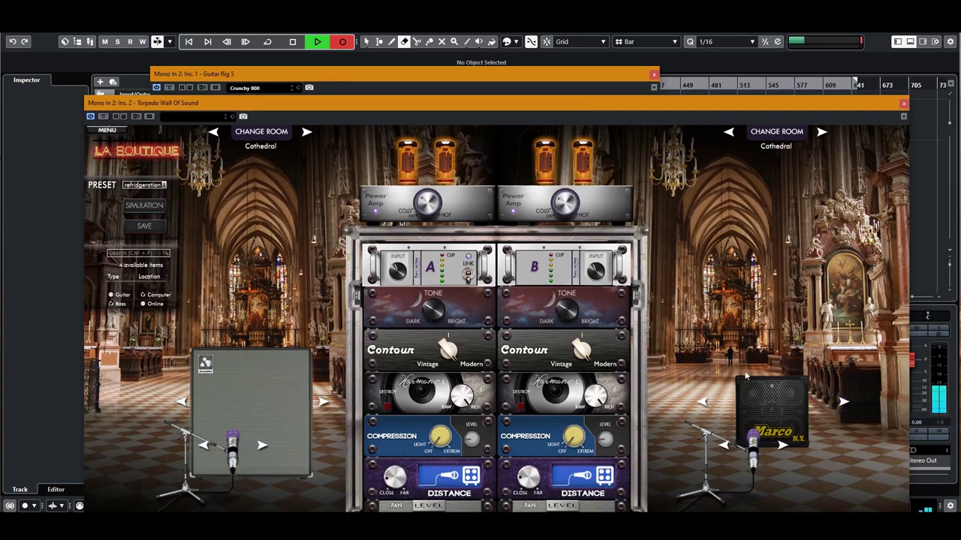
left_click(843, 403)
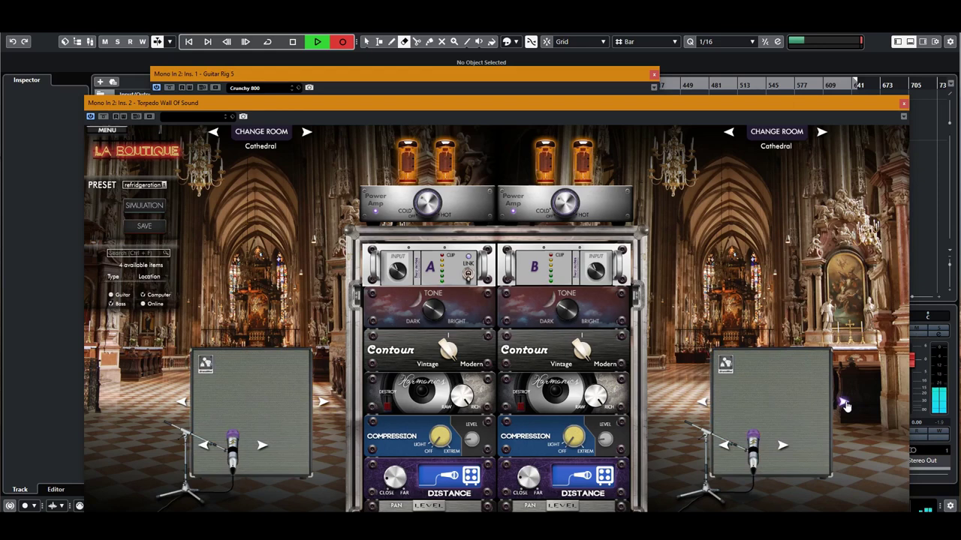
left_click(843, 403)
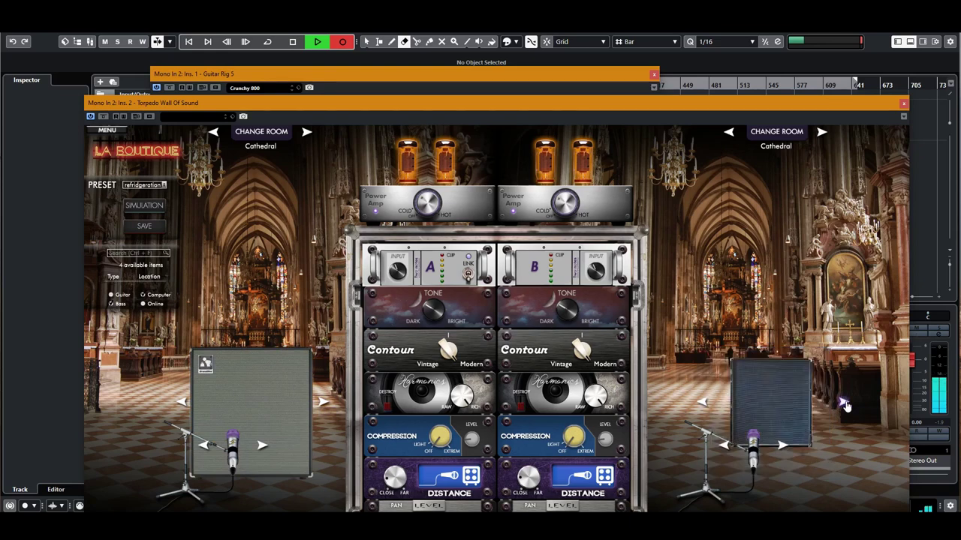
left_click(323, 404)
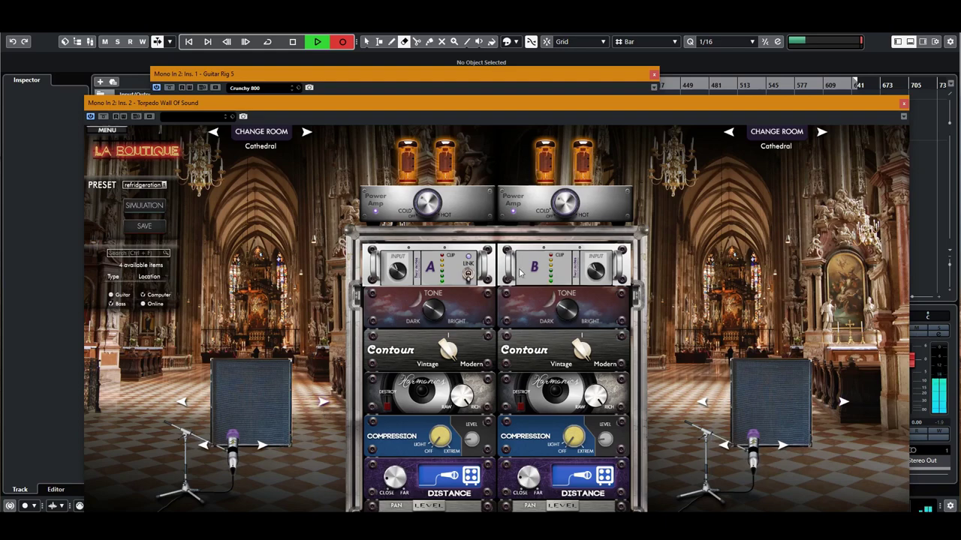
Remove the Matched Cabinet from the Guitar Rig 5 rack and close the Guitar Rig window
left_click(588, 78)
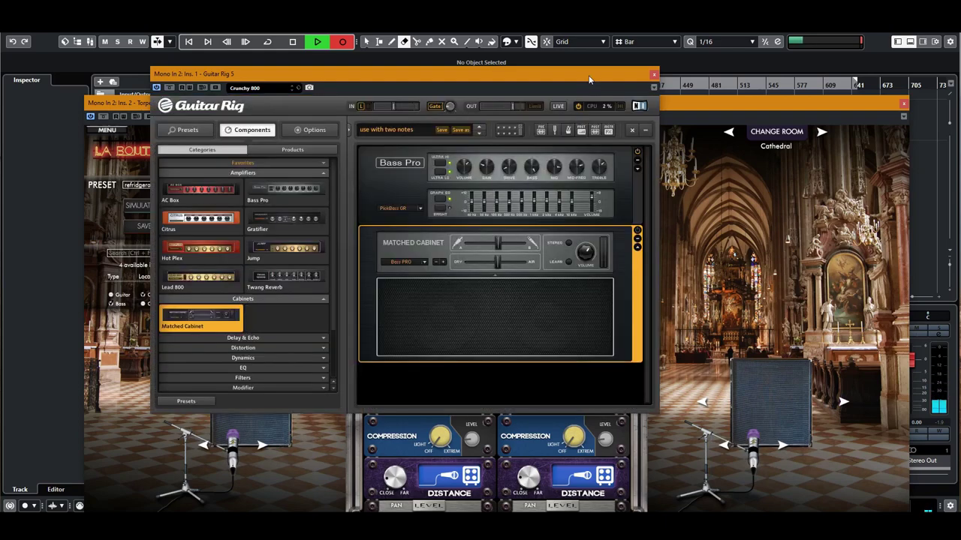
right_click(629, 246)
left_click(627, 278)
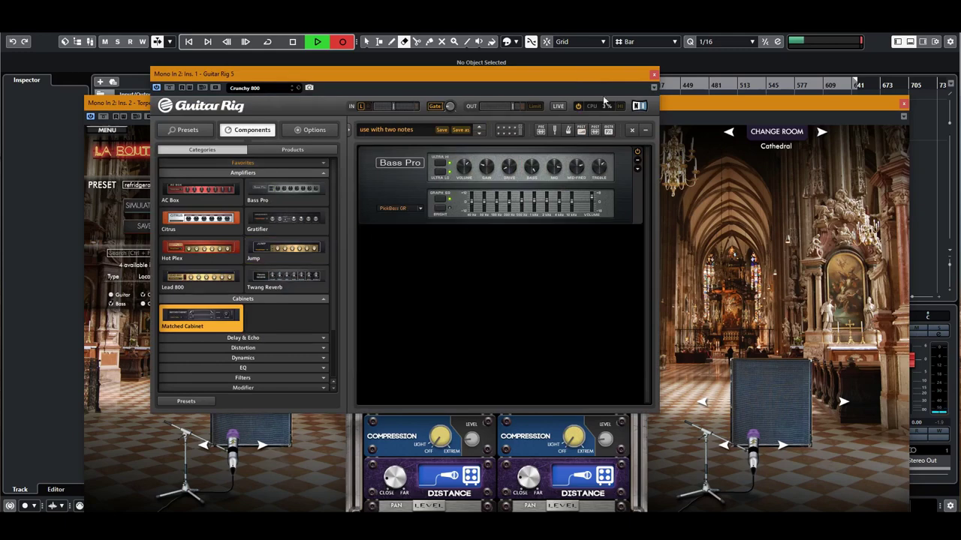
left_click(654, 75)
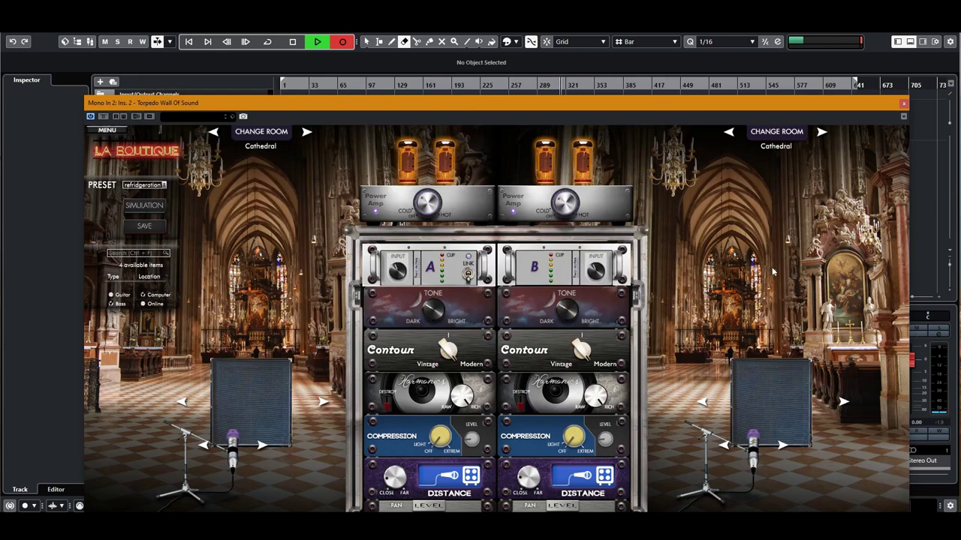
Reposition the Torpedo Wall of Sound window and switch the plugin to its Simulation view
left_click_drag(619, 100, 621, 38)
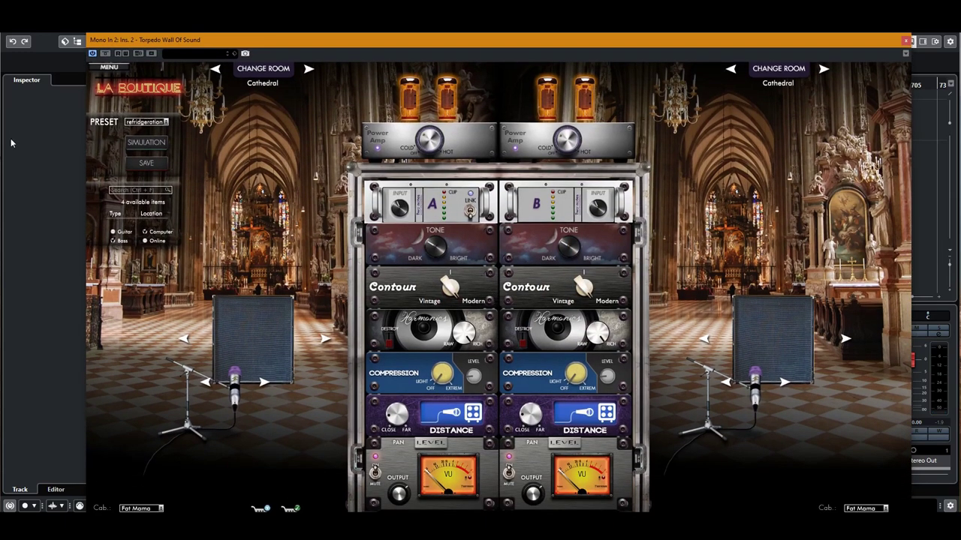
left_click(138, 148)
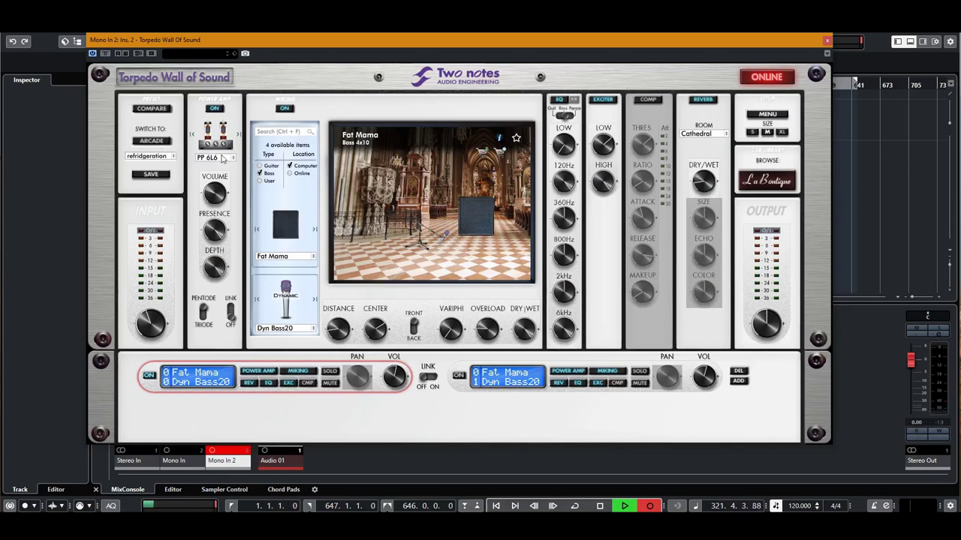
mouse_move(214, 196)
mouse_move(220, 276)
Set the microphone's Center to 18% on the first Fat Mama channel and adjust its Variphi
left_click_drag(337, 330, 367, 394)
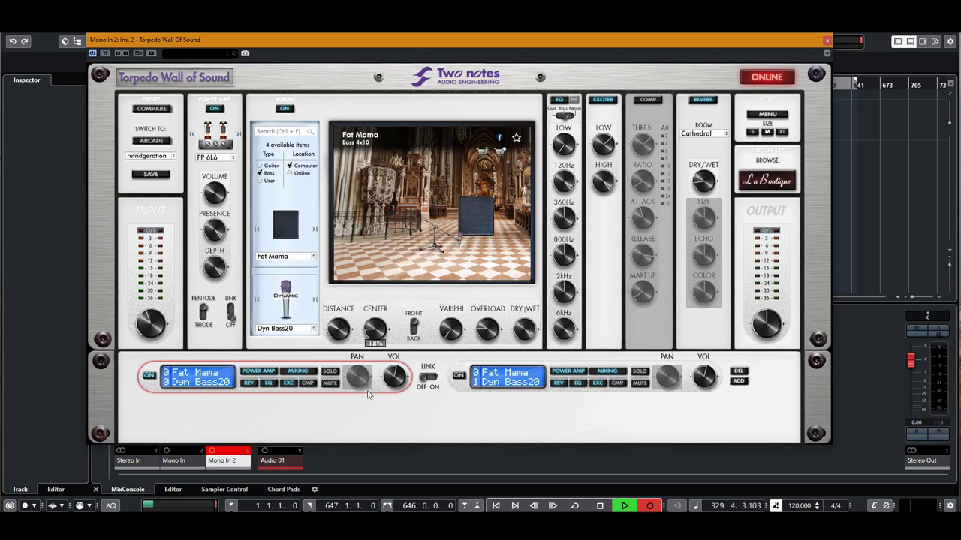
left_click_drag(450, 330, 453, 319)
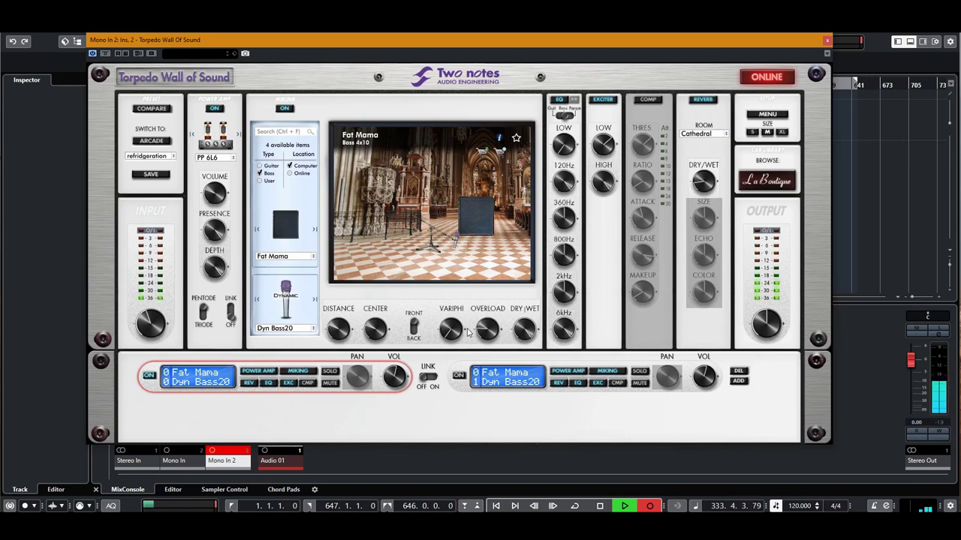
Move the first channel's microphone far from the cabinet and off-centre, and compare it with the second channel
left_click_drag(375, 331, 349, 263)
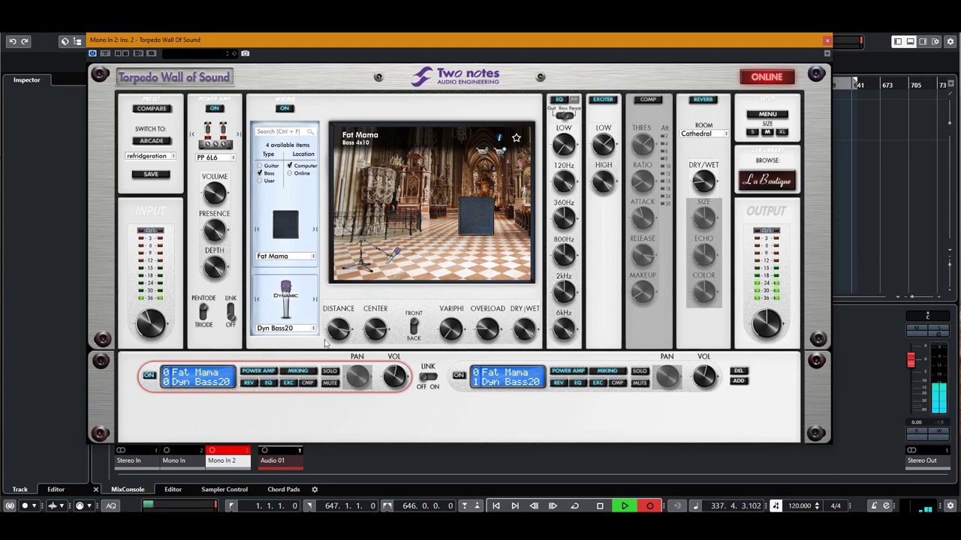
mouse_move(564, 216)
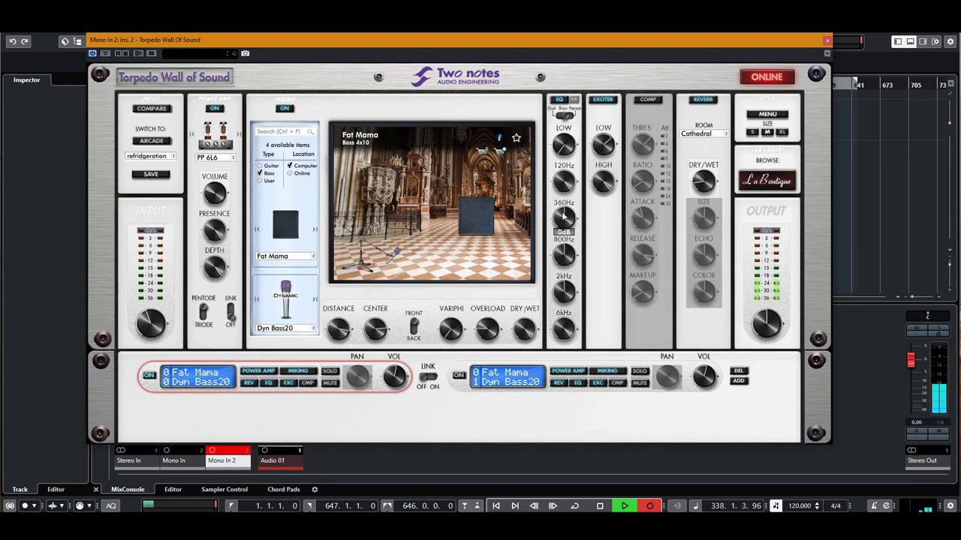
left_click(463, 379)
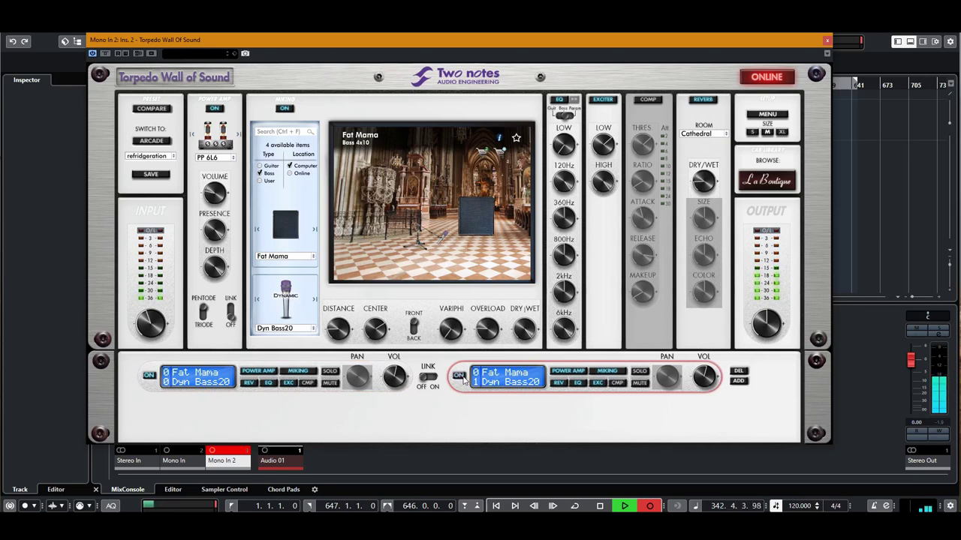
left_click(154, 379)
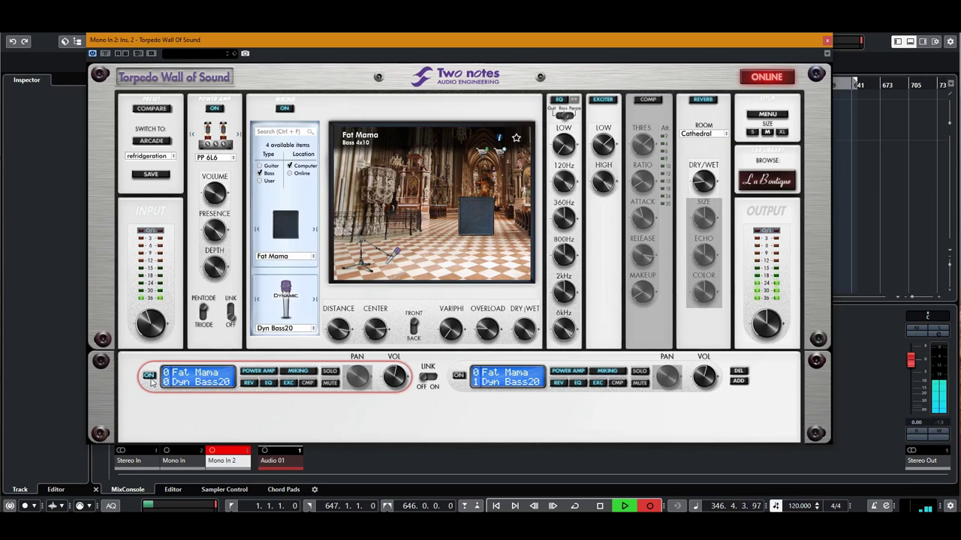
Set the first channel's microphone Center to 0%, reduce its Distance to sit close to the cabinet, and raise the exciter's Low to 80%
left_click_drag(376, 328, 395, 438)
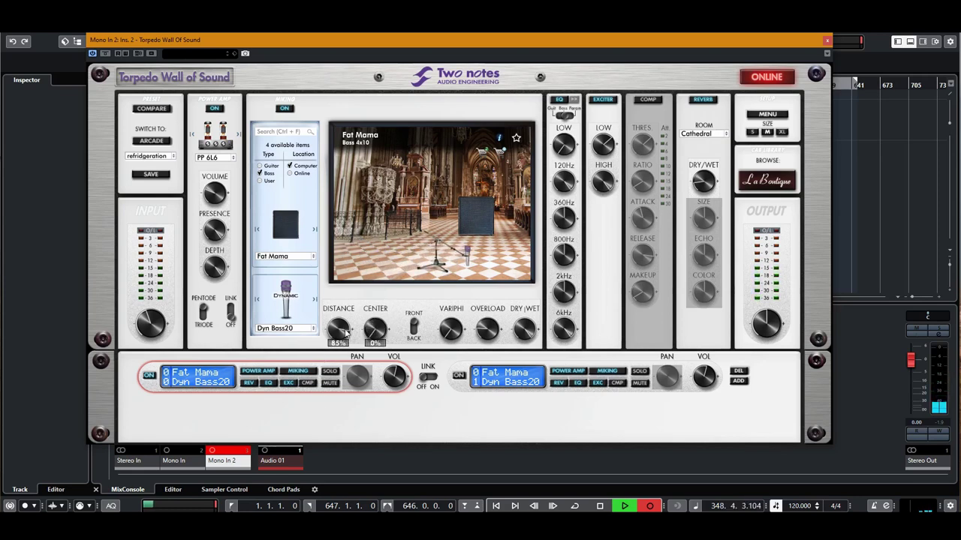
left_click_drag(347, 334, 350, 390)
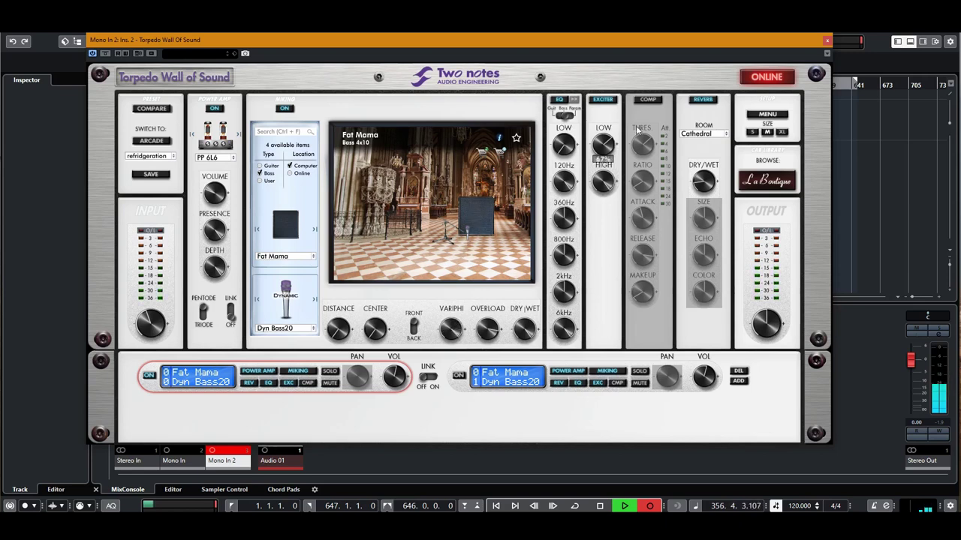
mouse_move(604, 141)
left_click_drag(603, 139, 601, 135)
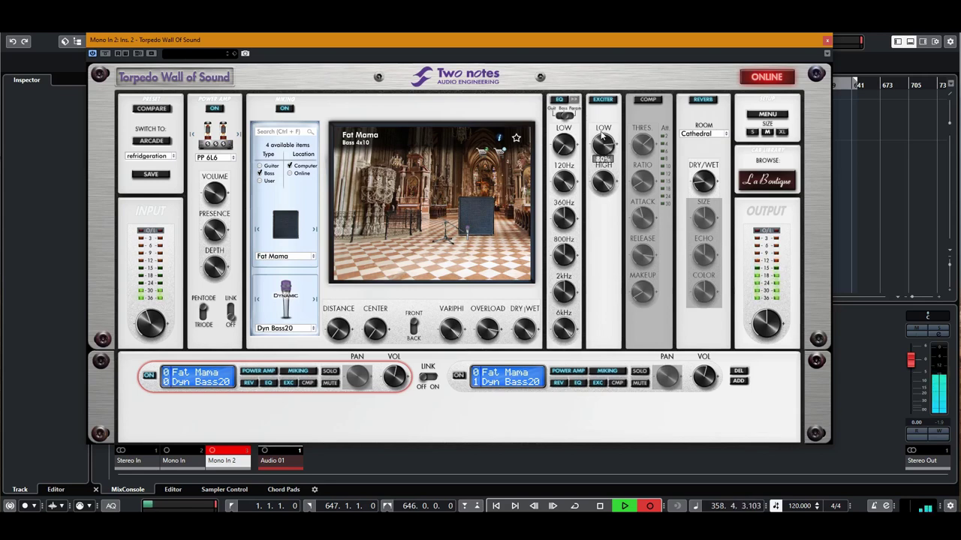
Enable the compressor on the first channel and adjust its threshold and release
left_click(648, 99)
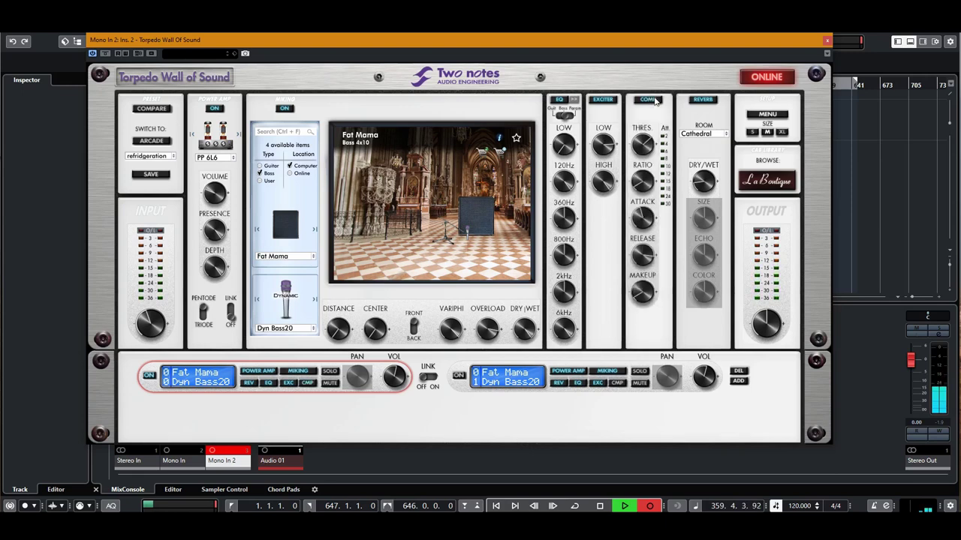
mouse_move(644, 174)
left_click_drag(650, 160, 652, 151)
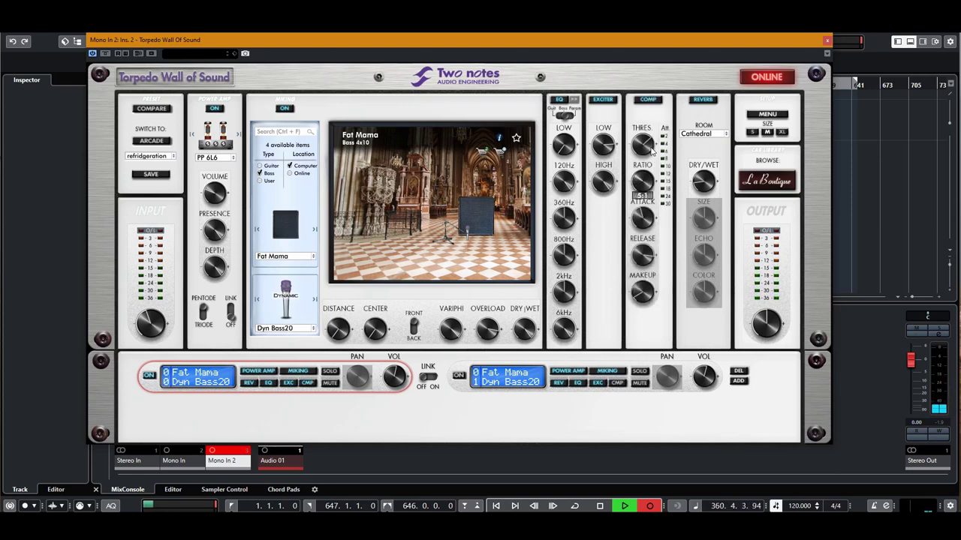
mouse_move(643, 145)
mouse_move(641, 220)
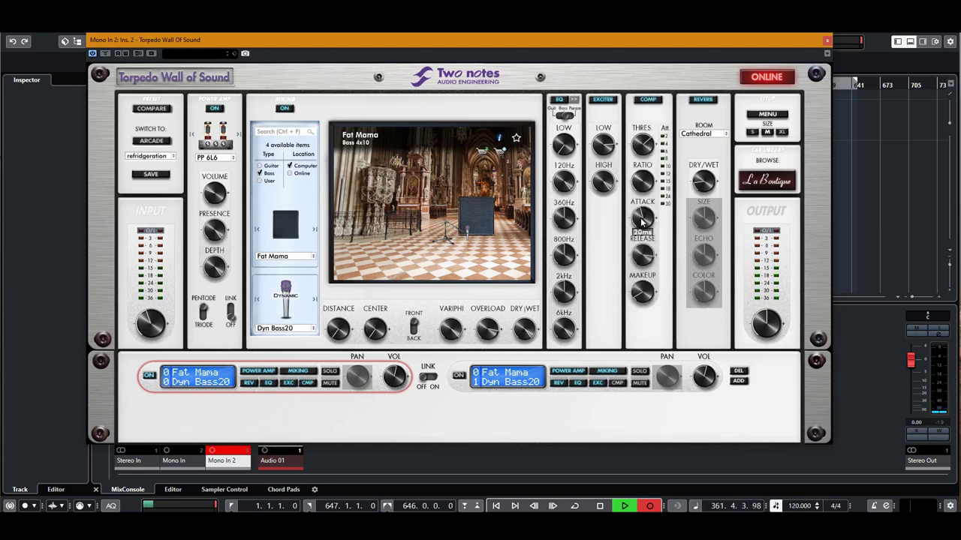
mouse_move(642, 255)
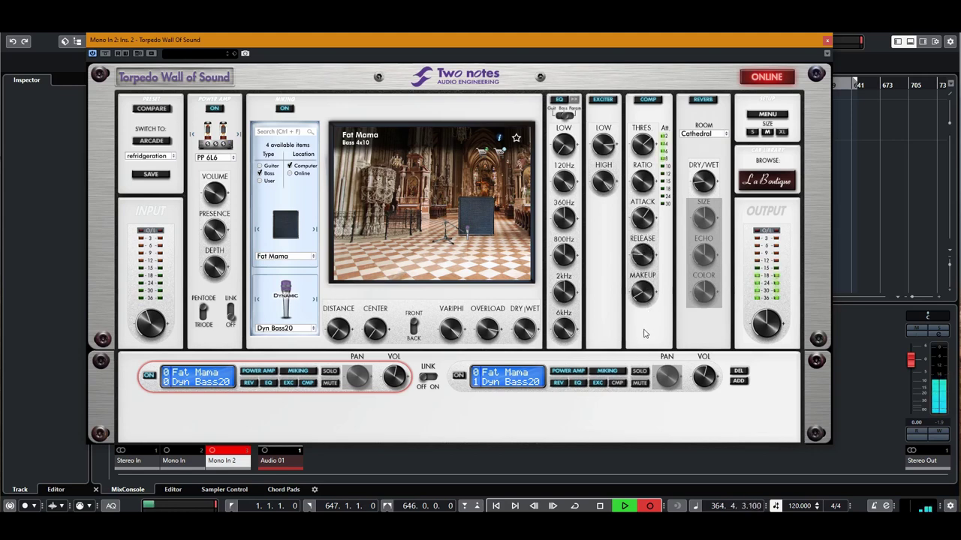
Audition the push-pull power amps on the first channel, from PP EL34 and PP EL84 to PP KT88
left_click(215, 158)
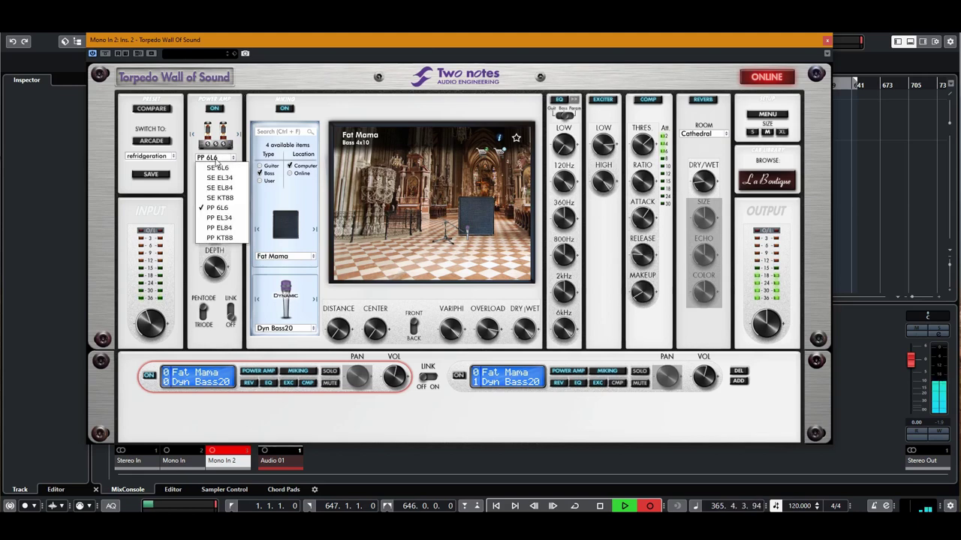
left_click(215, 218)
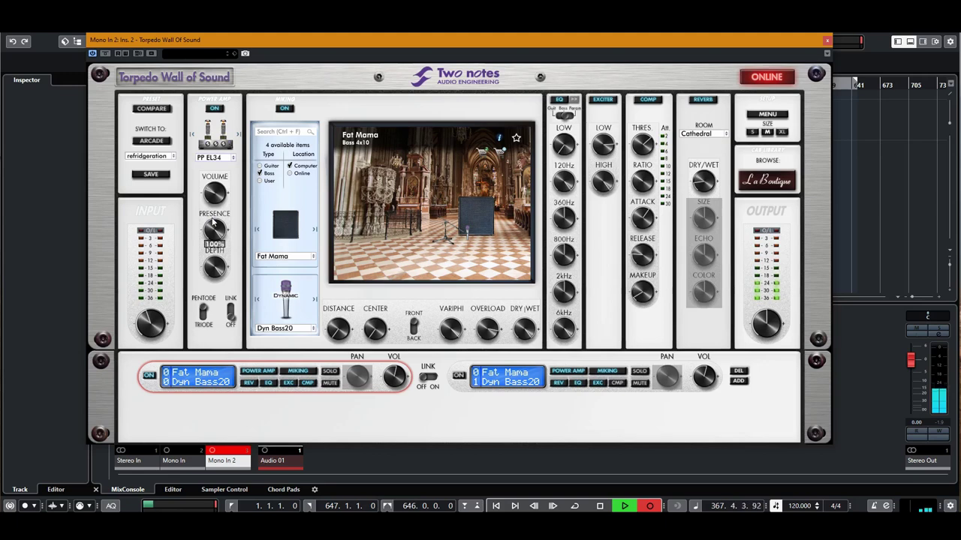
left_click(204, 158)
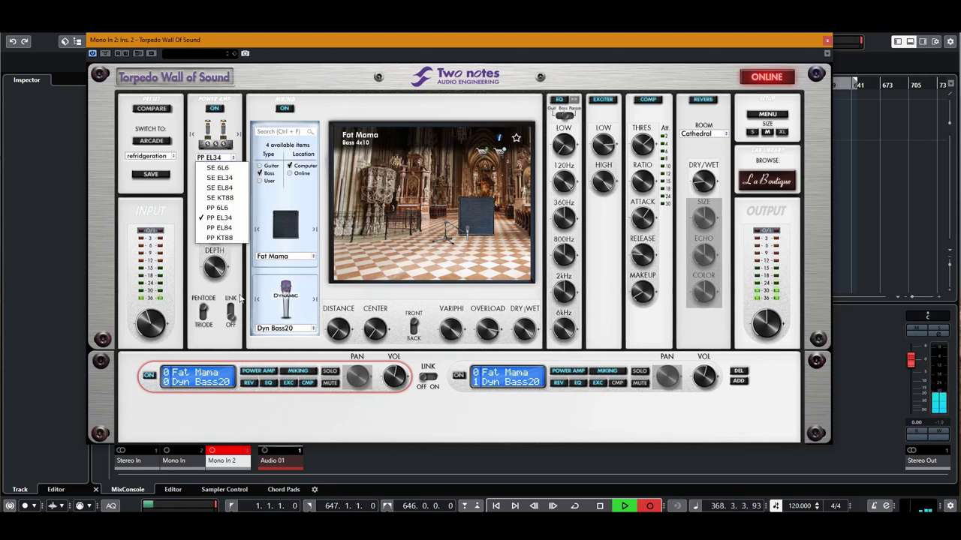
left_click(231, 234)
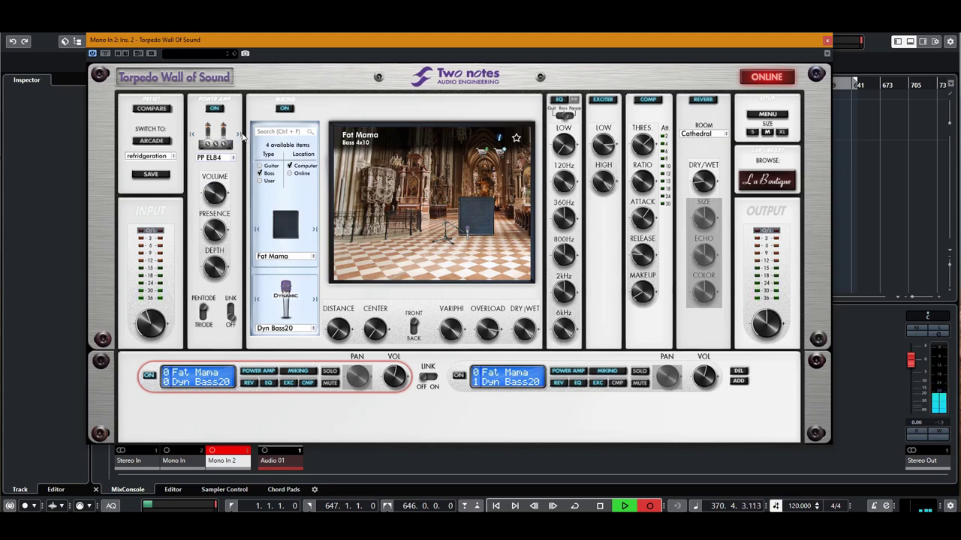
left_click(218, 159)
left_click(222, 237)
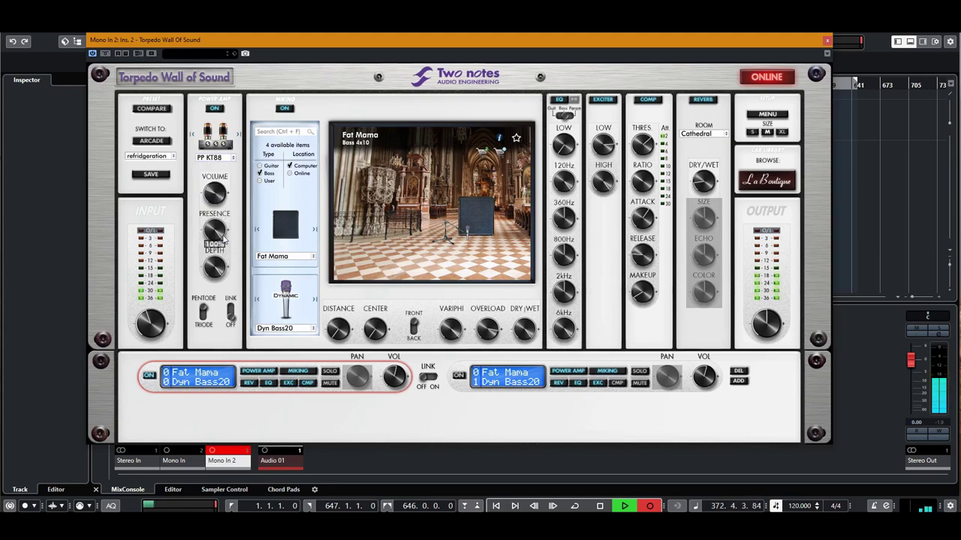
Audition the SE KT88, SE EL84, SE EL34 and SE 6L6 power amps on the first channel, and return to PP KT88
left_click(211, 158)
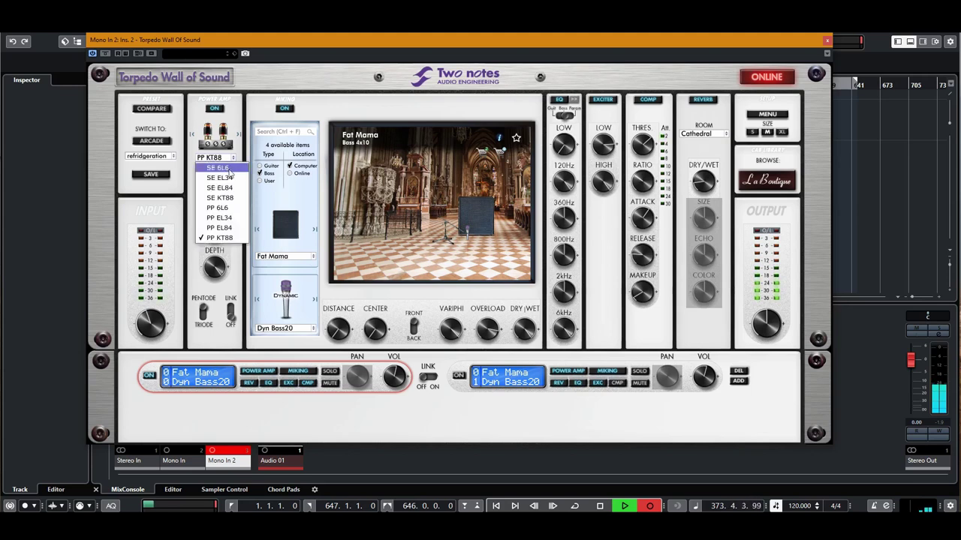
left_click(230, 198)
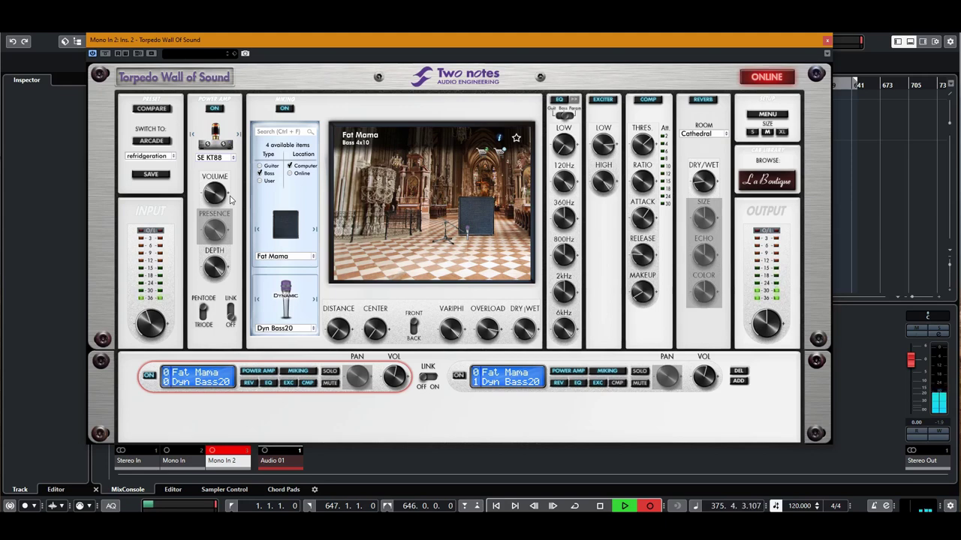
left_click(215, 159)
left_click(229, 193)
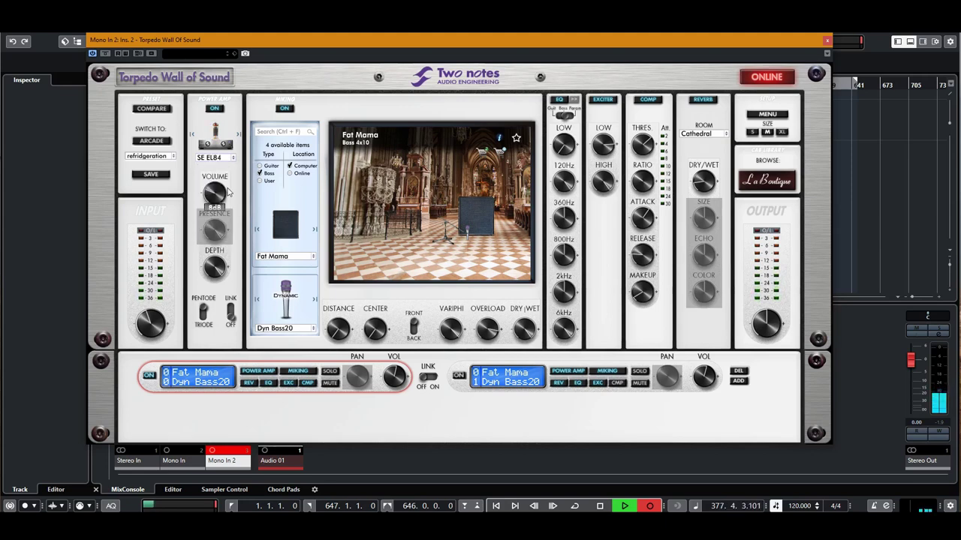
left_click(224, 159)
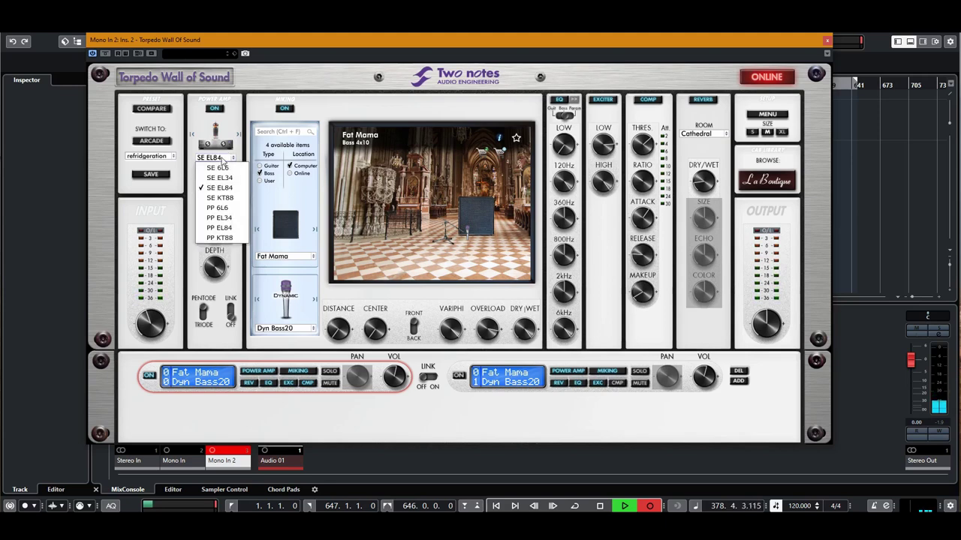
left_click(228, 183)
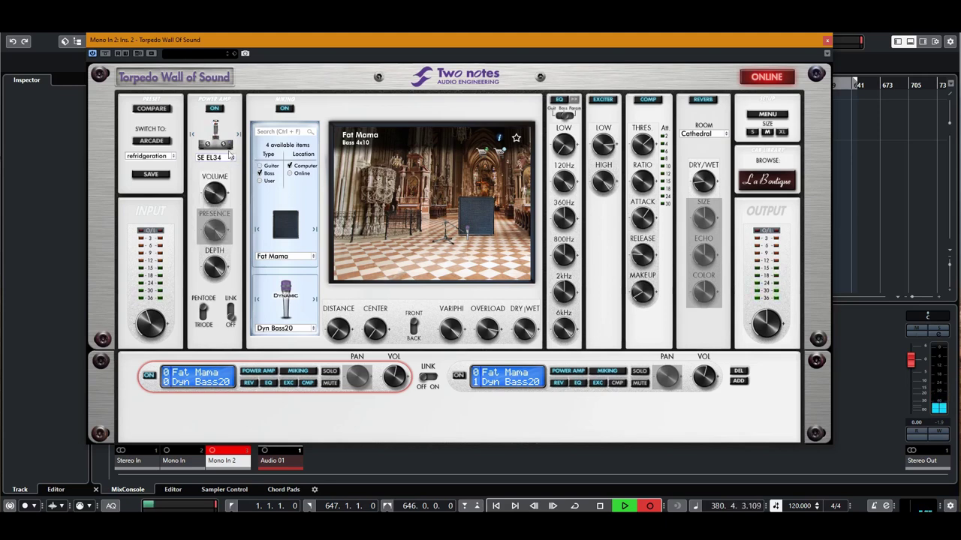
left_click(223, 159)
left_click(233, 175)
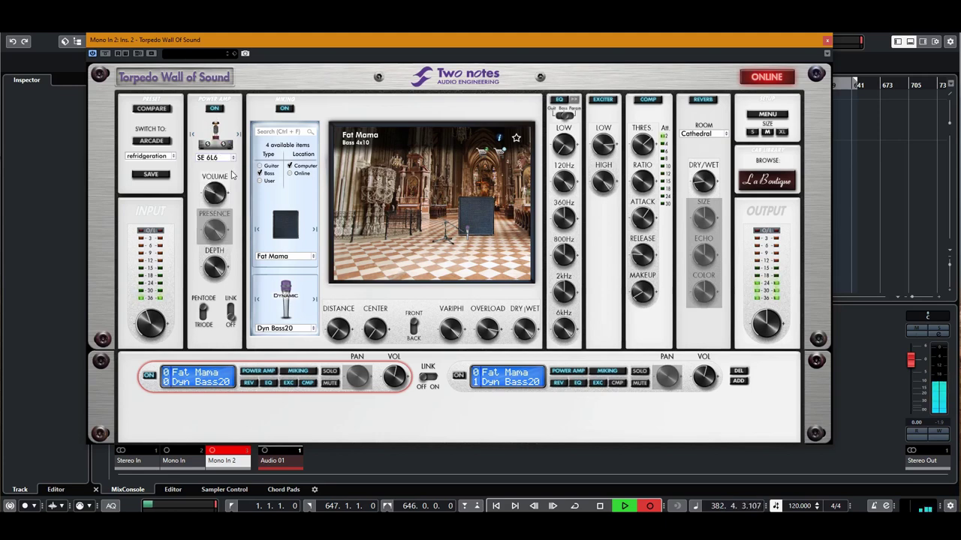
left_click(222, 158)
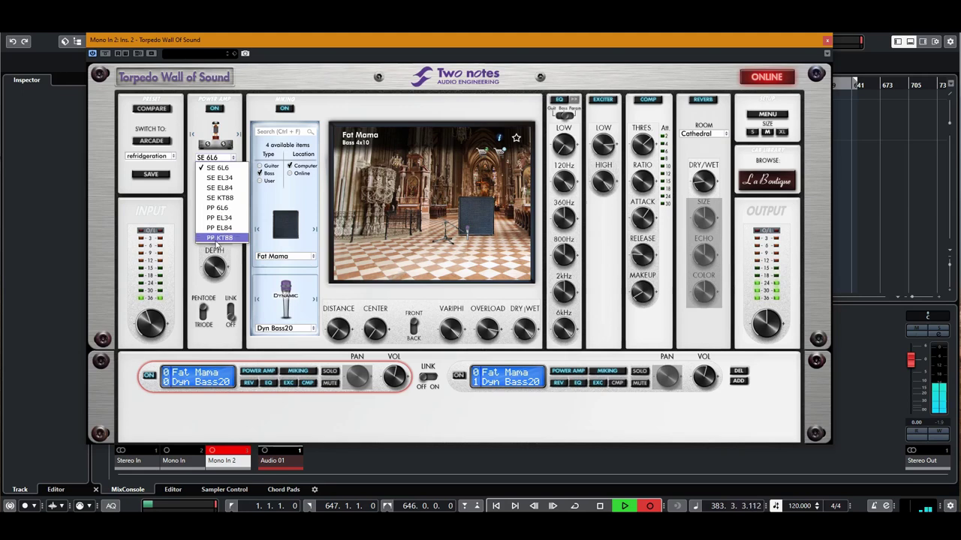
left_click(217, 237)
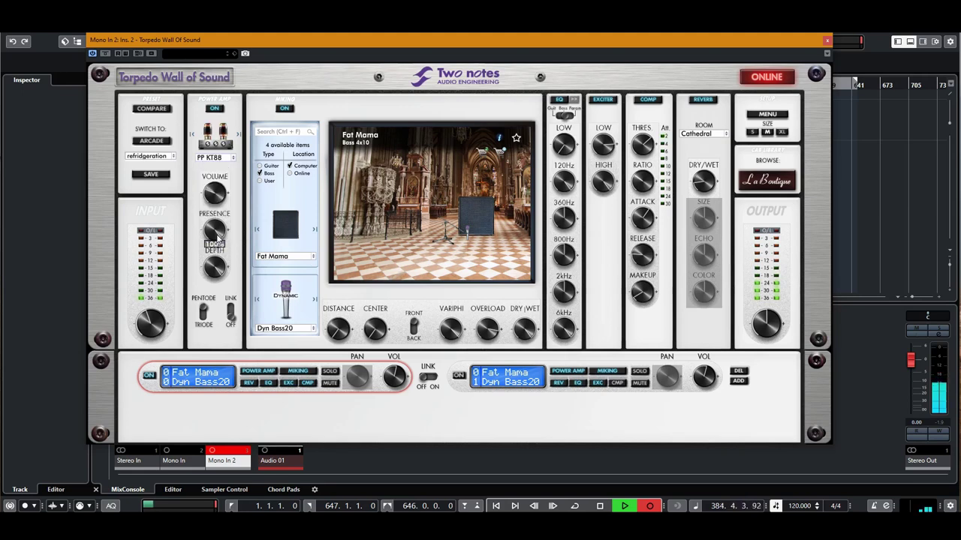
Compare the two Fat Mama channels by switching between them, ending on the second channel
left_click(460, 386)
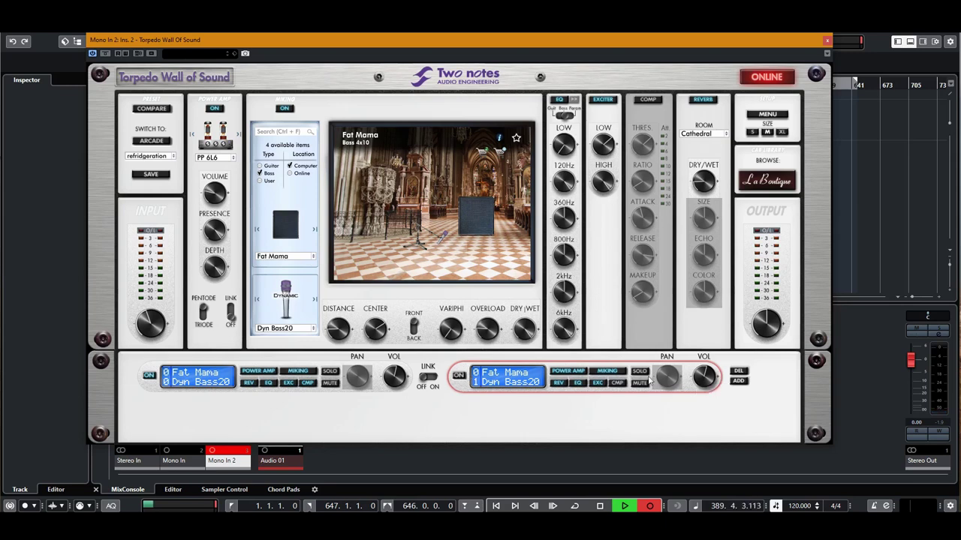
left_click(152, 389)
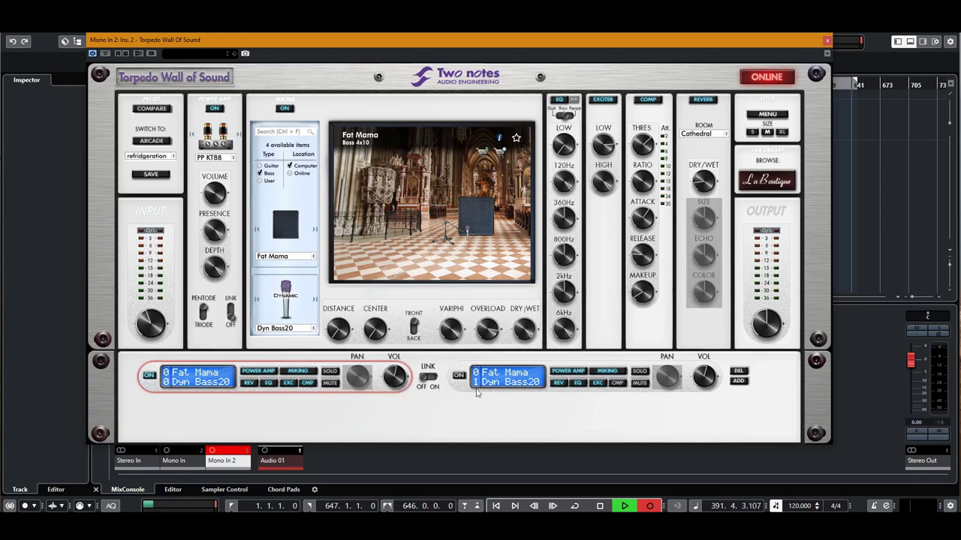
left_click(505, 395)
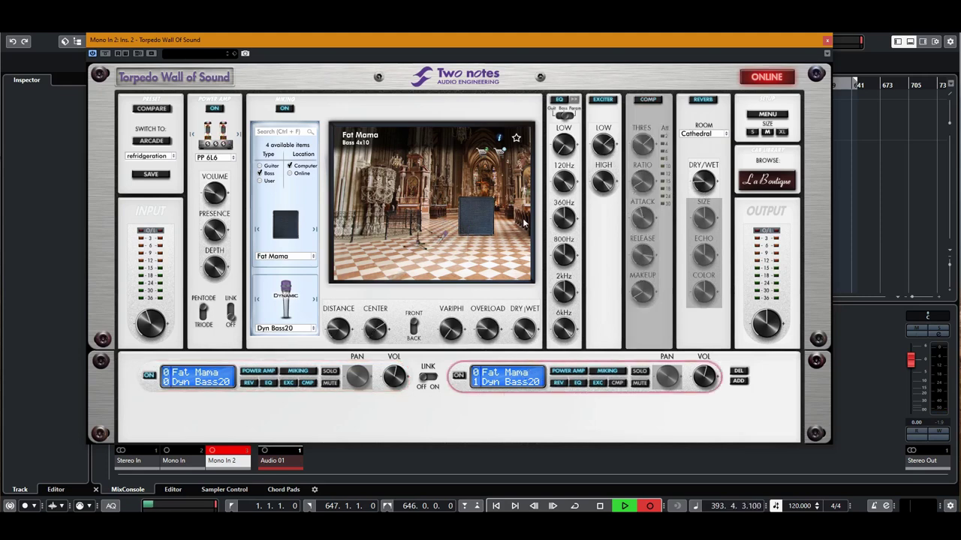
Cycle the second channel's cabinet past Fridge 9 to New York and mike it closely from the back
left_click(314, 230)
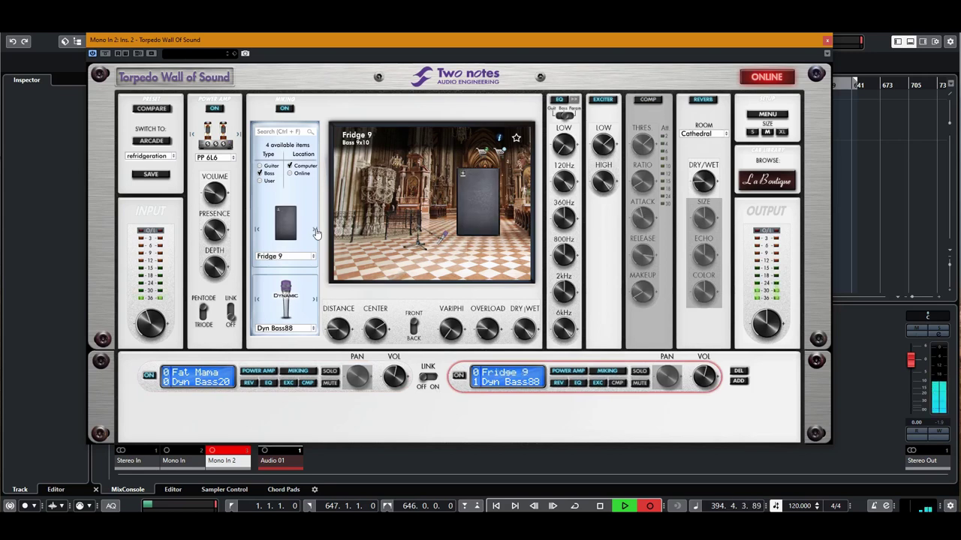
left_click(314, 230)
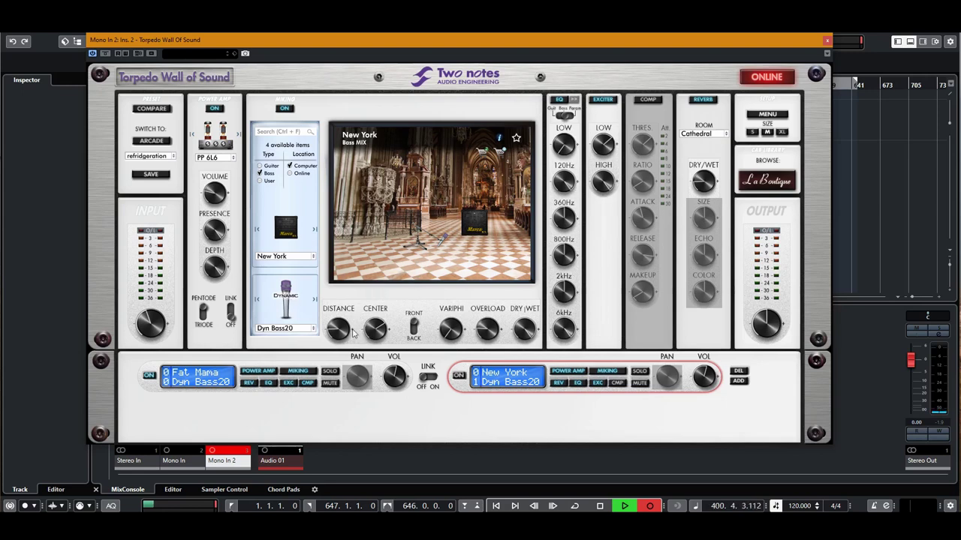
left_click_drag(340, 329, 400, 433)
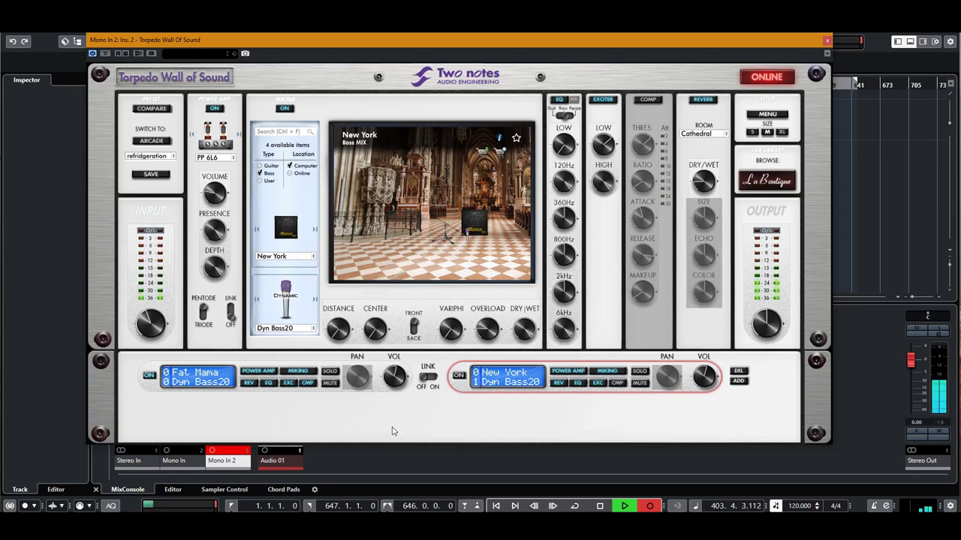
left_click(413, 324)
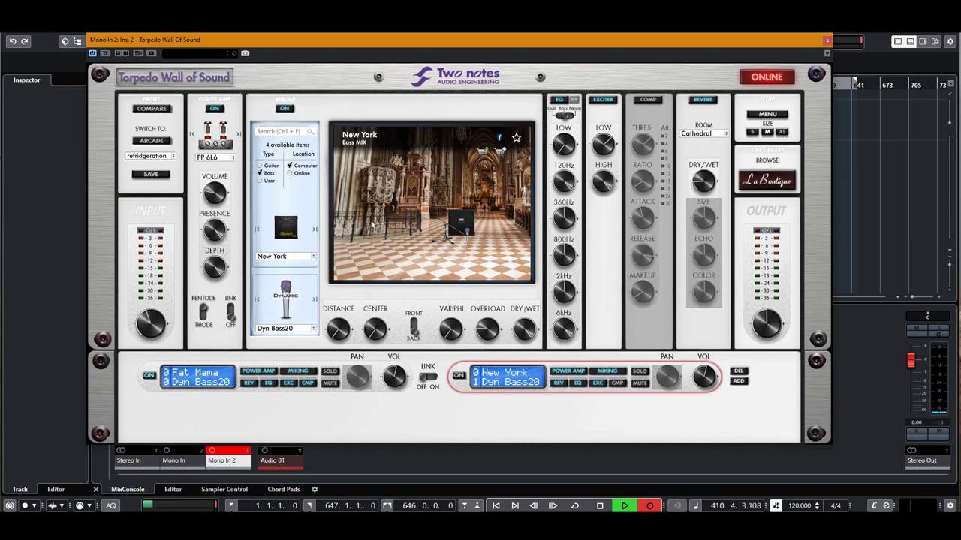
Cycle the second channel's cabinet past WGrandBlvd to Fat Mama and compare its back miking with the first channel
left_click(316, 230)
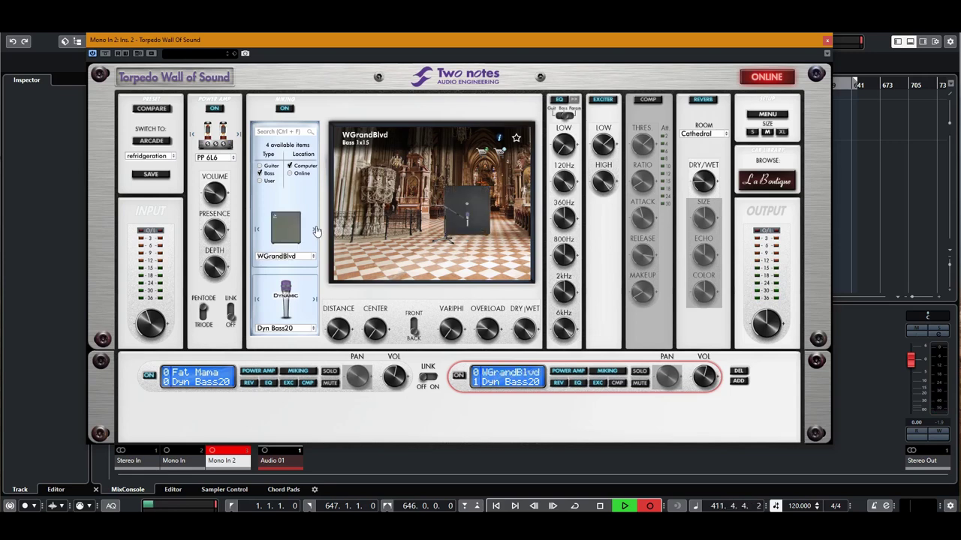
left_click(316, 231)
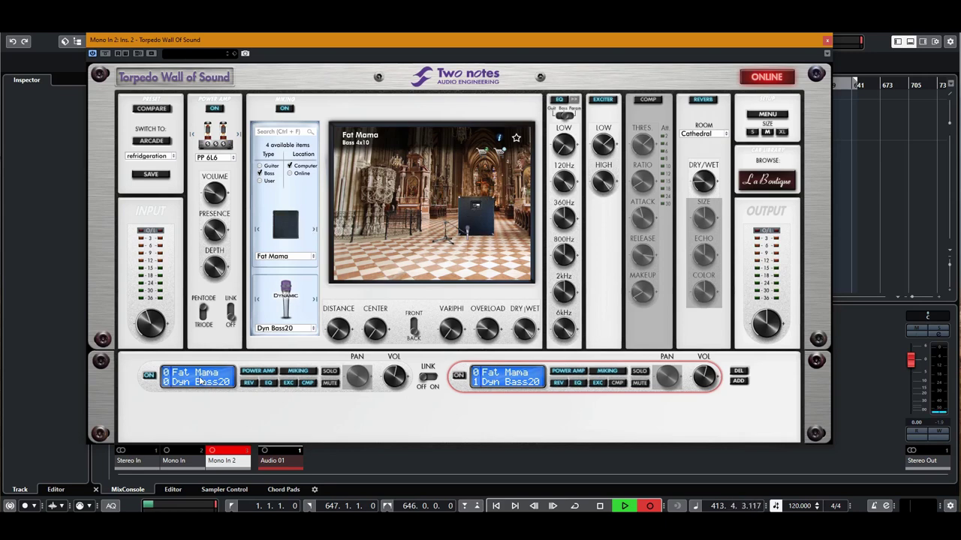
left_click(151, 385)
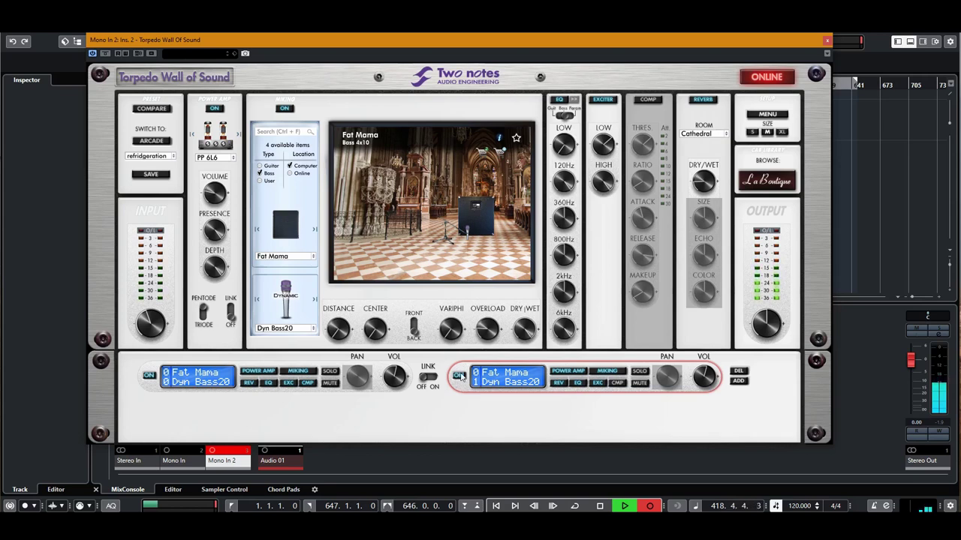
left_click(152, 378)
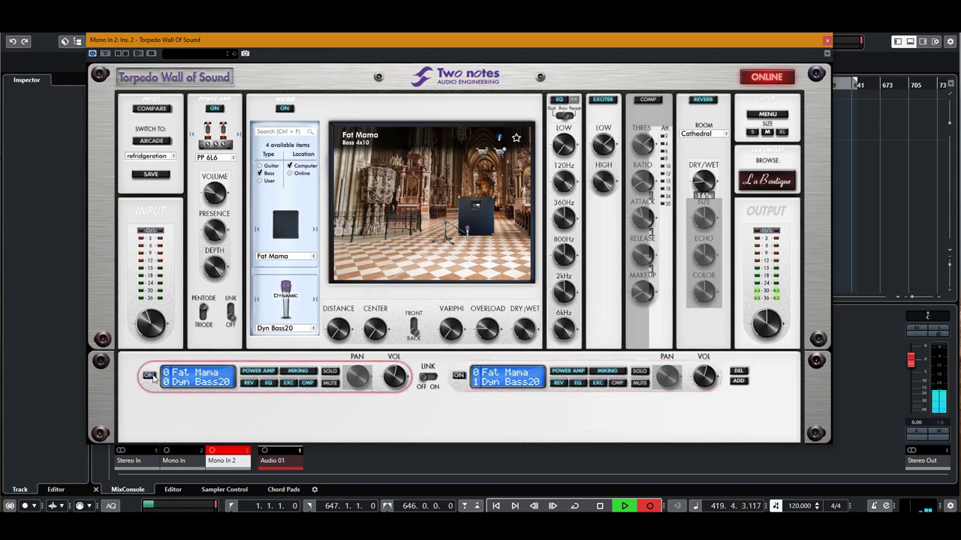
Set the reverb room to Basement on the second channel and on the first channel
left_click(461, 384)
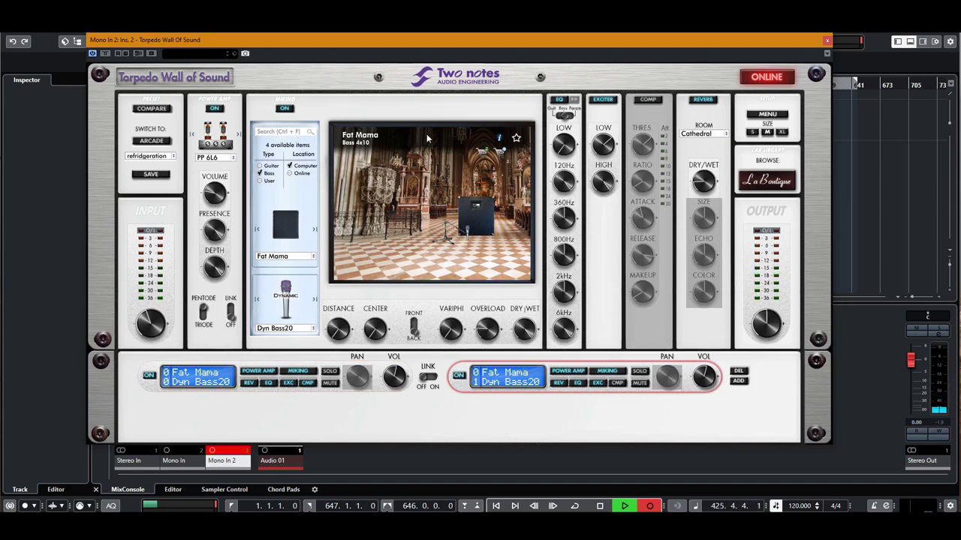
left_click(702, 133)
left_click(718, 163)
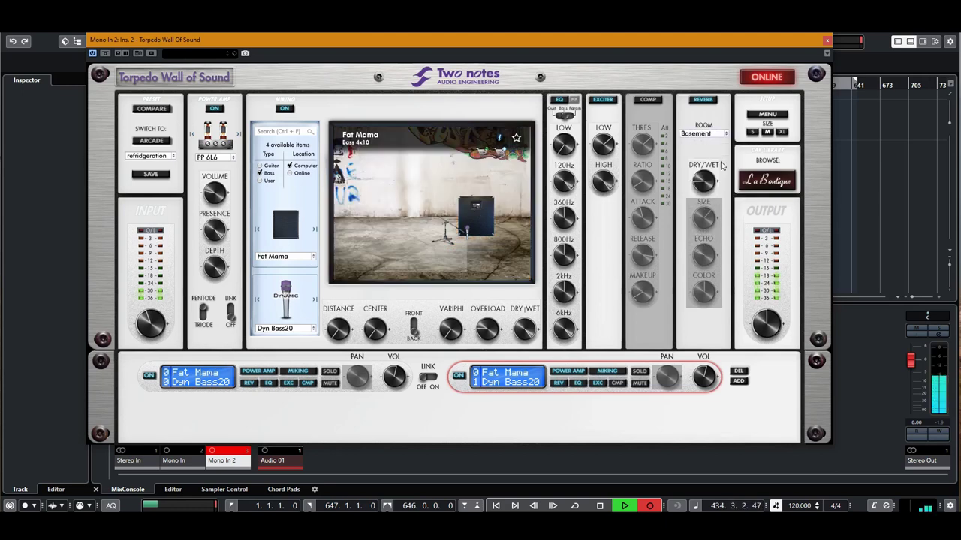
left_click(158, 389)
left_click(712, 135)
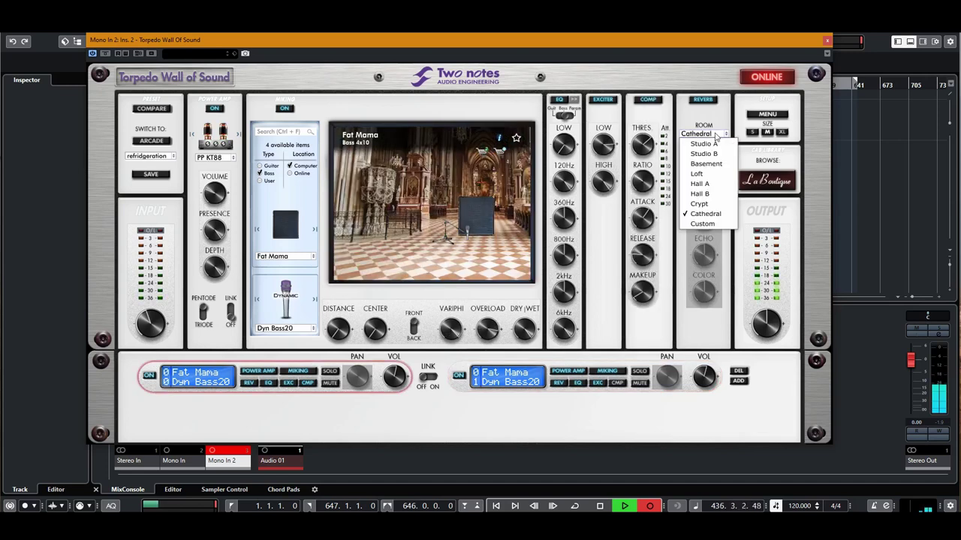
left_click(715, 164)
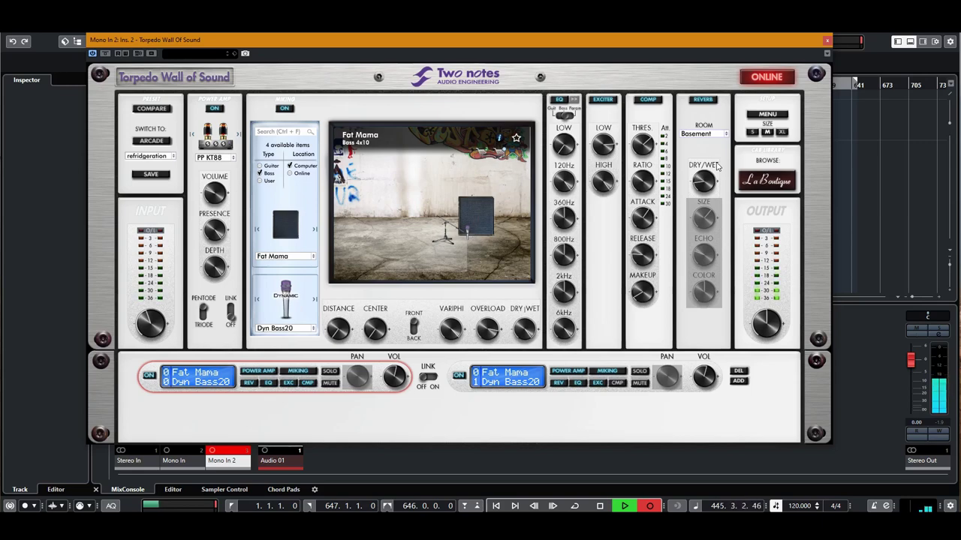
Move the plugin window lower and switch the second channel's microphone to Cnd 840
left_click_drag(641, 45, 699, 132)
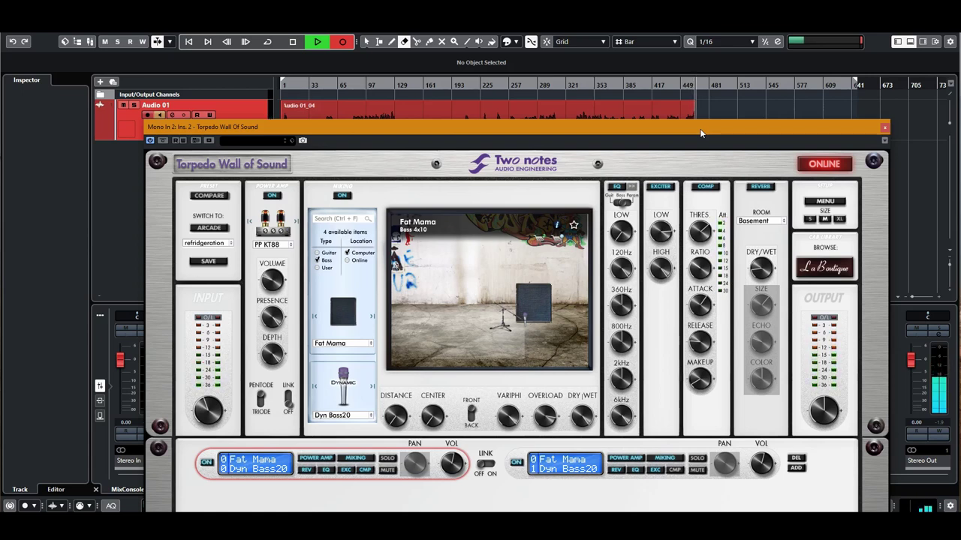
left_click(371, 387)
left_click(372, 388)
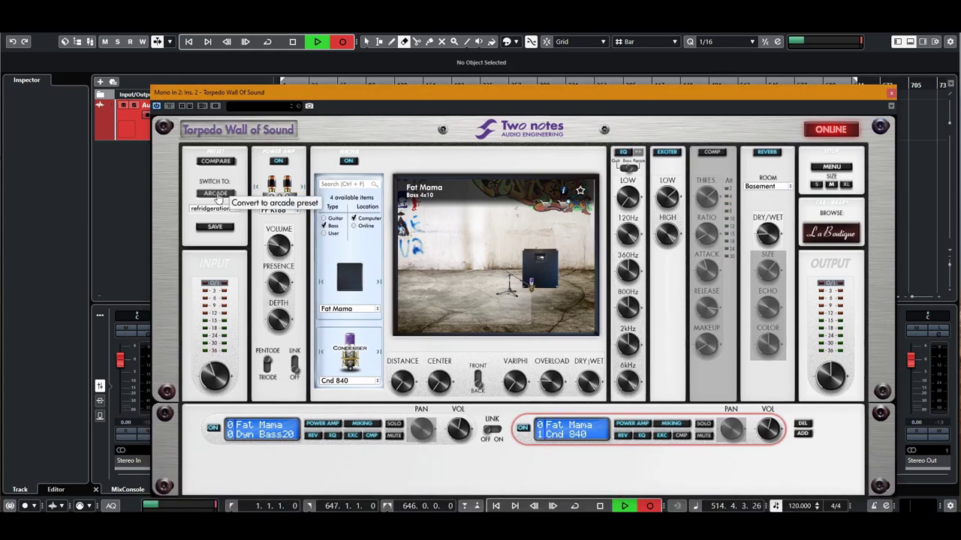
Convert the refridgeration preset to Arcade mode and reposition the plugin window to show the rack
left_click(216, 193)
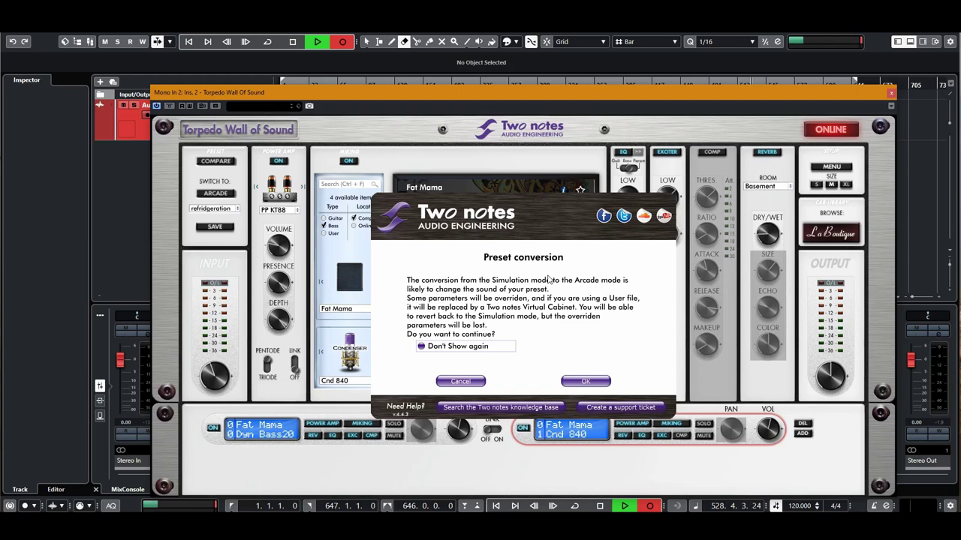
left_click(589, 384)
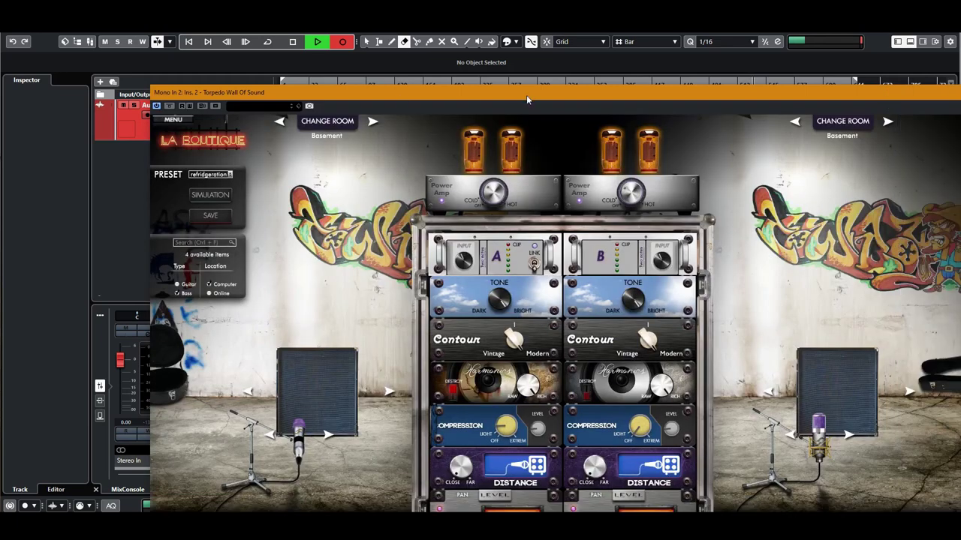
left_click_drag(526, 94, 472, 43)
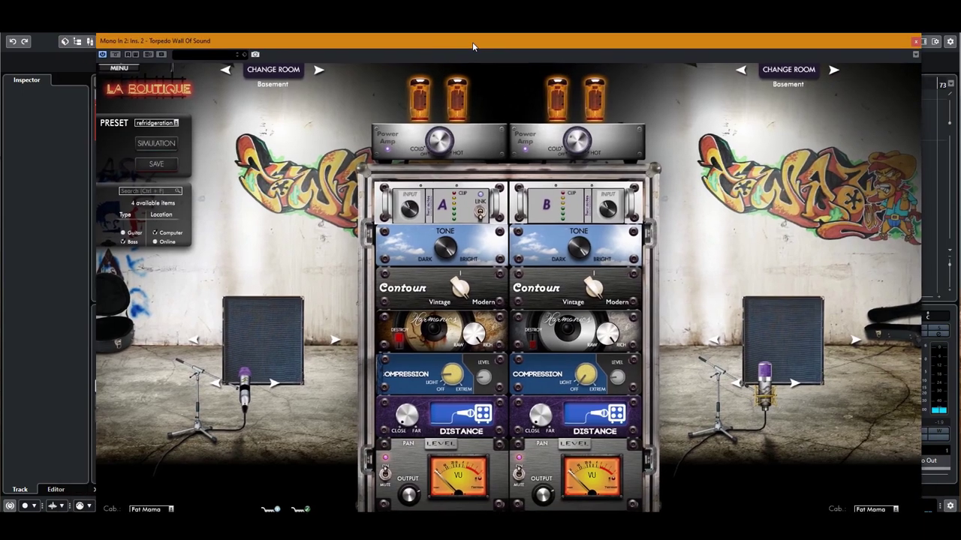
Include online cabinets in the cabinet filter and cycle channel A past Heaven Top, MetalBigBass and OCBass410 to the Mesa Standard cabinet
left_click(155, 242)
left_click(335, 341)
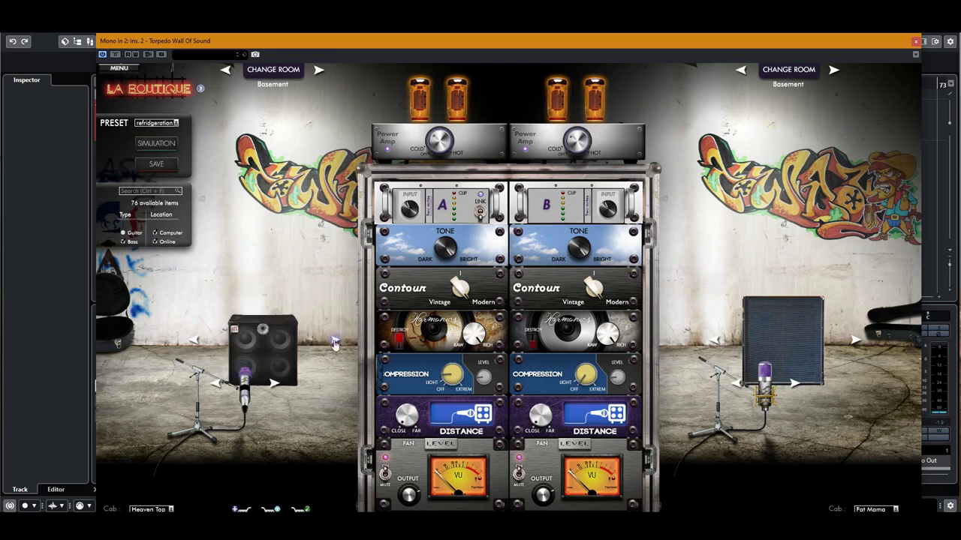
left_click(335, 343)
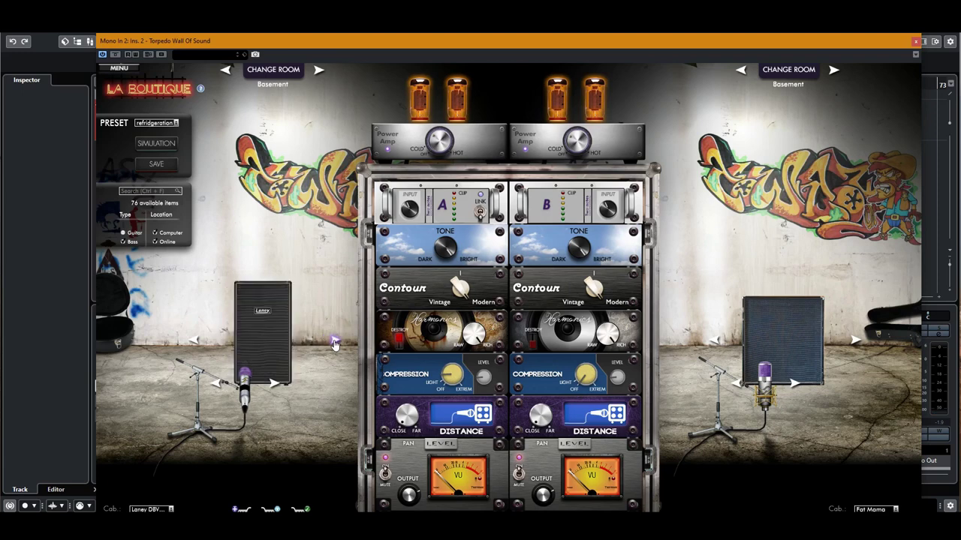
left_click(335, 342)
left_click(335, 342)
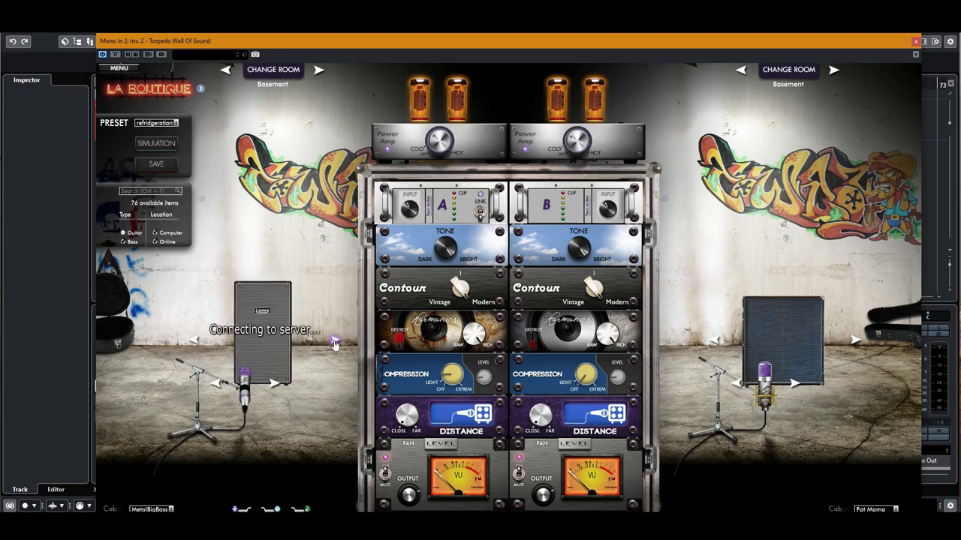
left_click(335, 343)
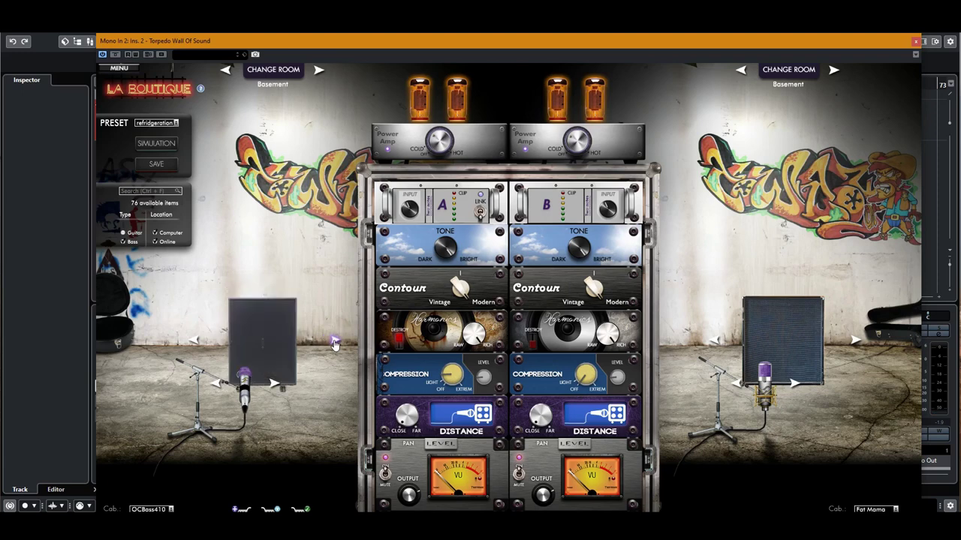
left_click(335, 342)
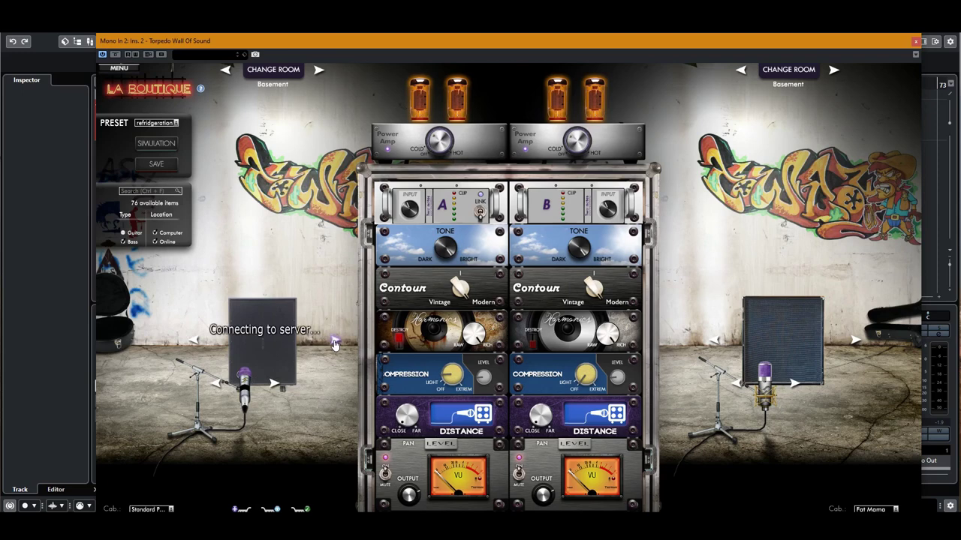
Cycle channel B's cabinet past Heaven Top and OCBass410 to the same Mesa Standard cabinet as channel A
left_click(856, 342)
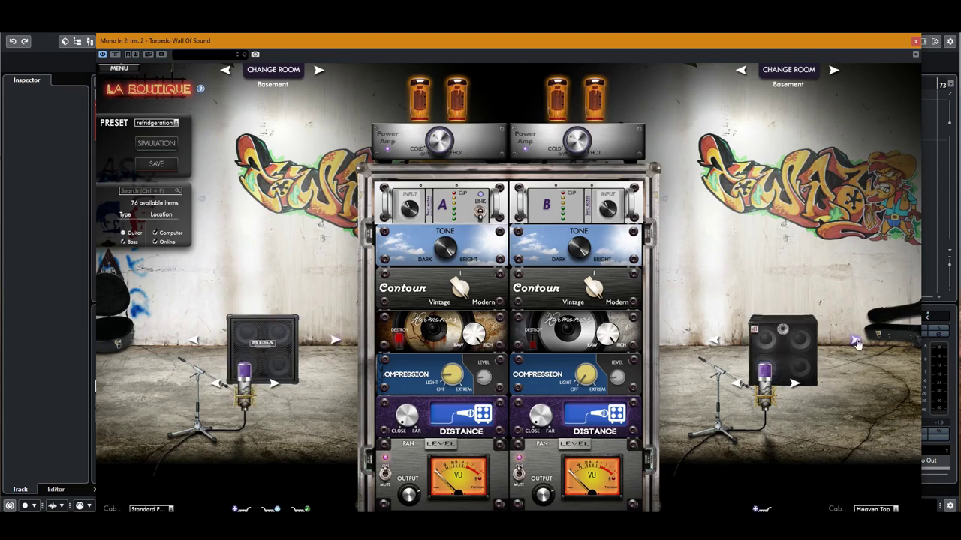
left_click(857, 342)
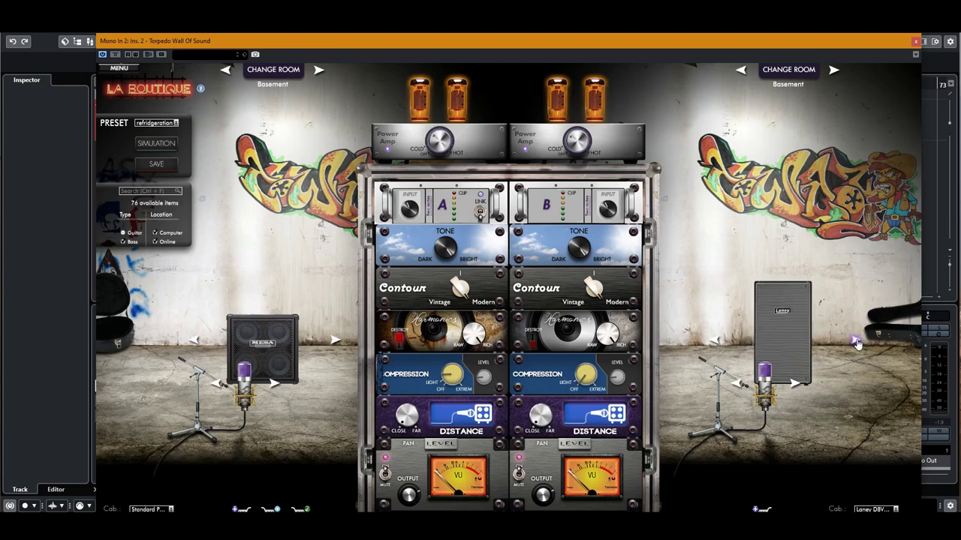
left_click(856, 342)
left_click(857, 342)
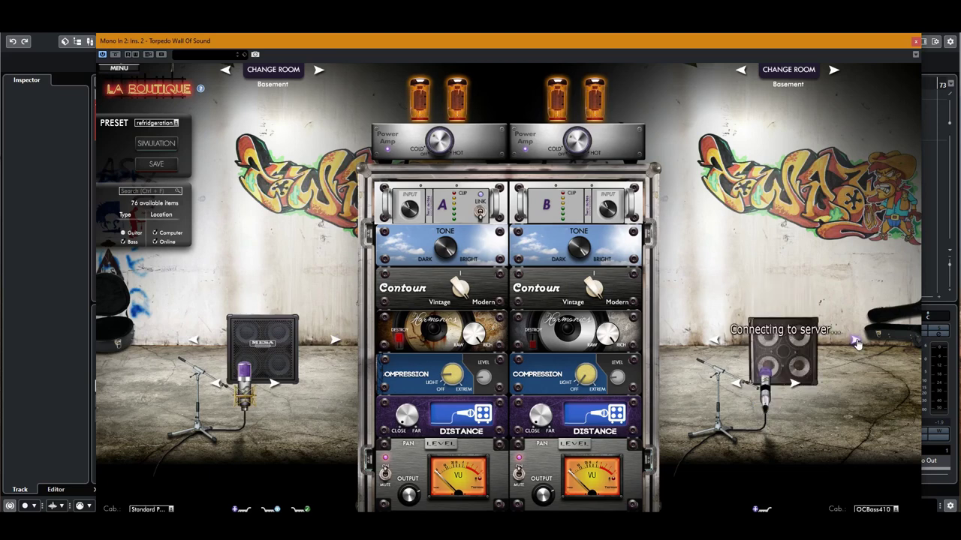
left_click(856, 342)
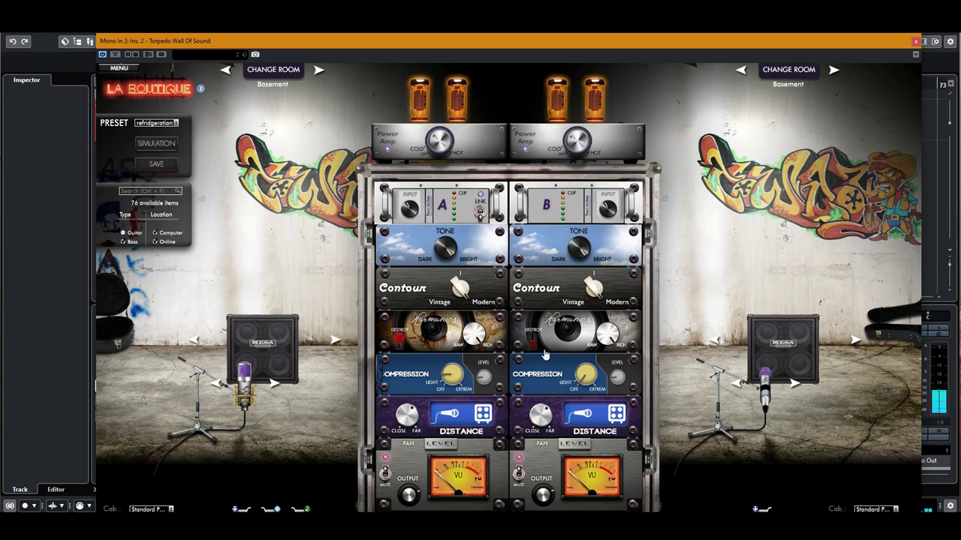
Adjust the Contour and Harmonics controls on channels A and B
left_click(460, 290)
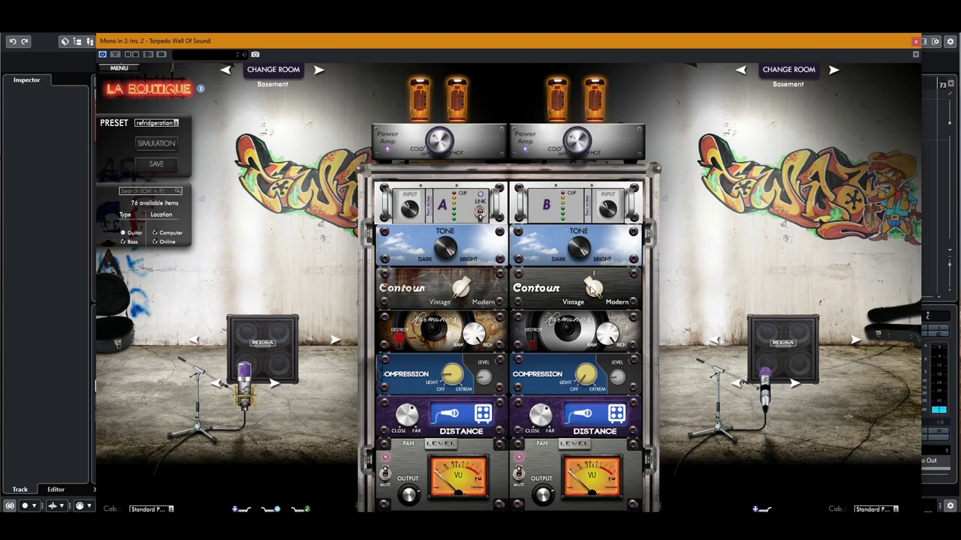
left_click(592, 287)
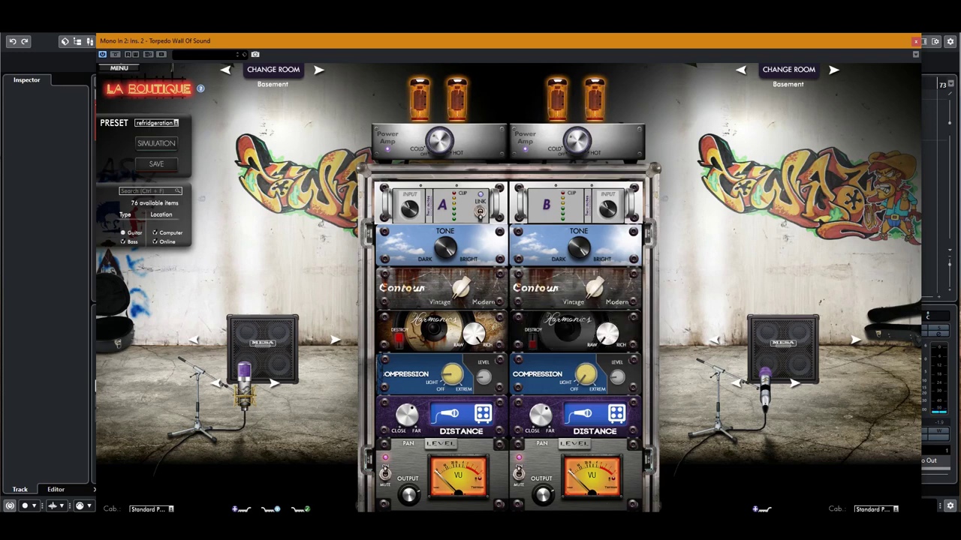
left_click(475, 335)
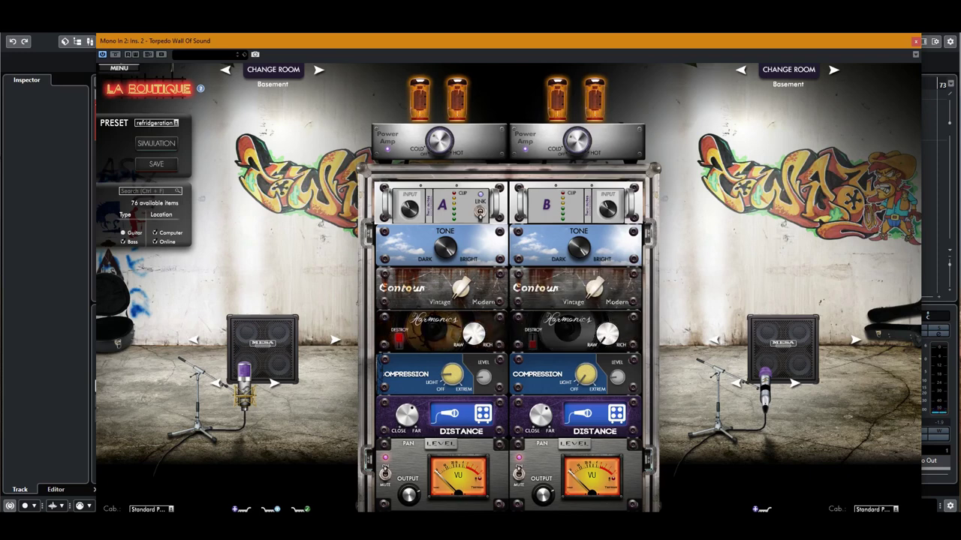
Change the room to Hall A for both channel A and channel B
left_click(318, 73)
left_click(318, 73)
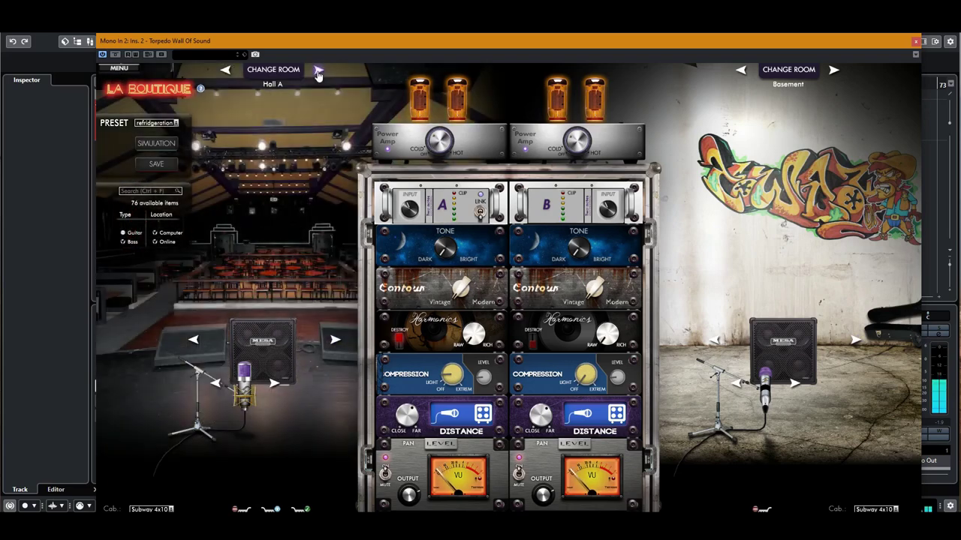
left_click(833, 69)
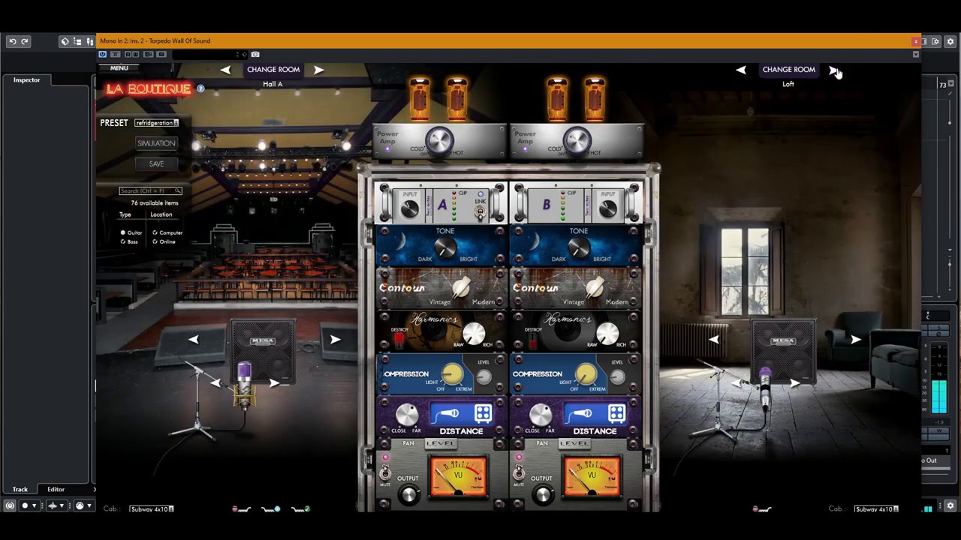
left_click(833, 70)
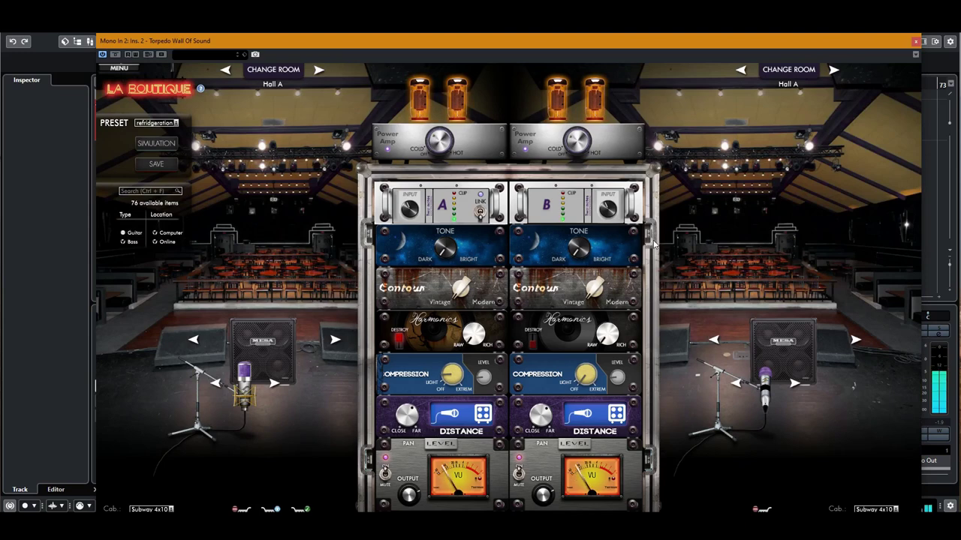